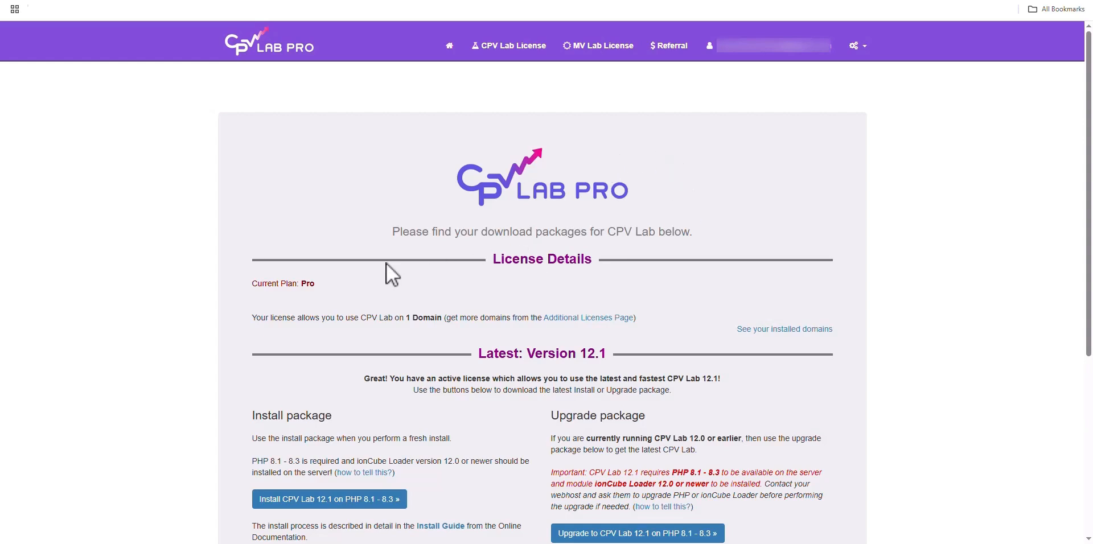
Download the CPV Lab 12.1 package for PHP 8.1–8.3, acknowledging the PHP/ionCube requirements alert
{"action": "scroll", "coordinate": [415, 248], "scroll_direction": "down", "scroll_amount": 2}
{"action": "scroll", "coordinate": [425, 240], "scroll_direction": "down", "scroll_amount": 1}
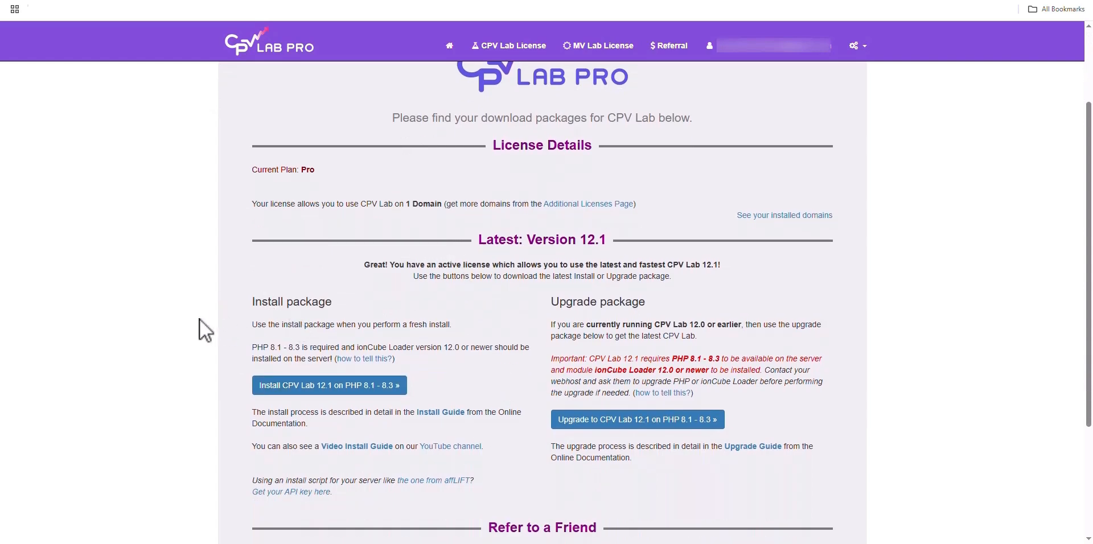
{"action": "left_click", "coordinate": [401, 391]}
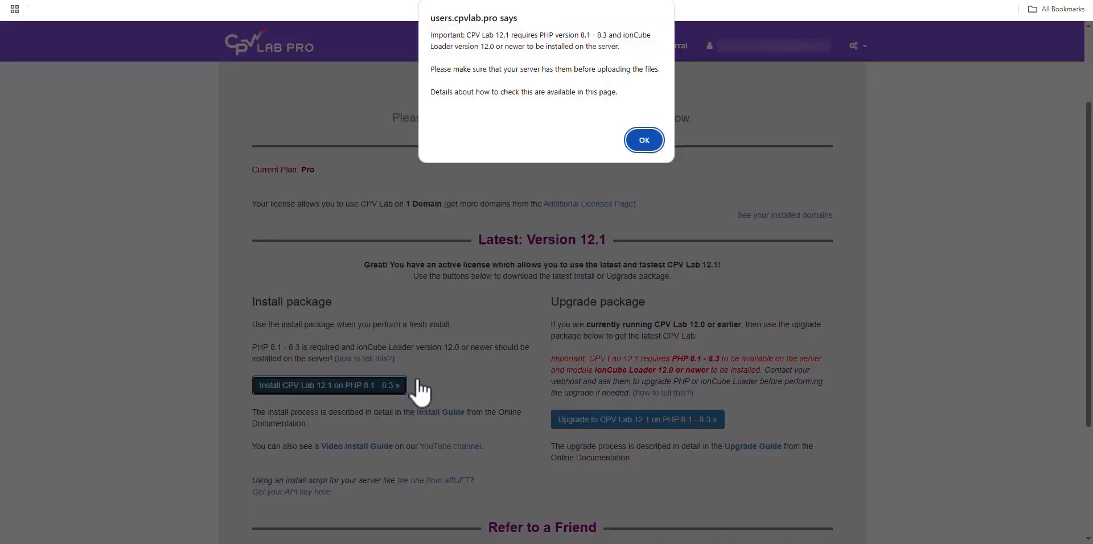
{"action": "left_click", "coordinate": [652, 141]}
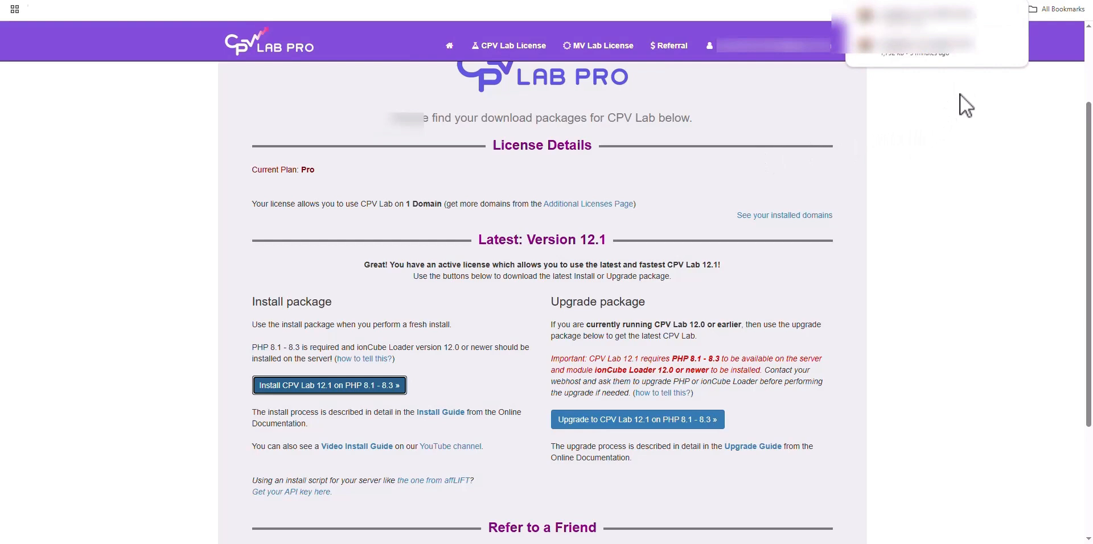
{"action": "left_click", "coordinate": [950, 123]}
{"action": "key", "text": "ctrl+Tab"}
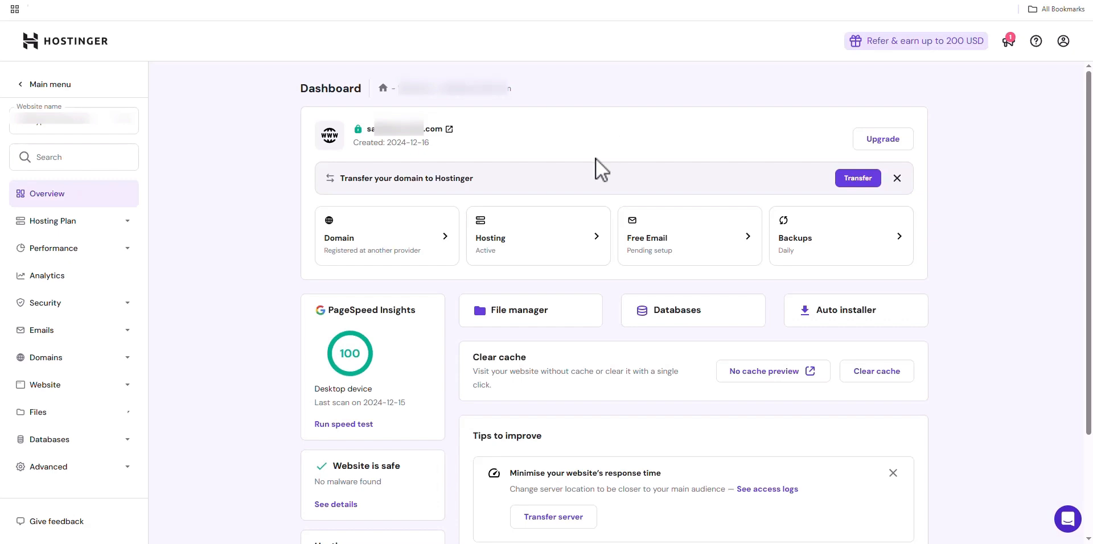
Open File Manager from the hPanel dashboard's File manager card
{"action": "left_click", "coordinate": [582, 315]}
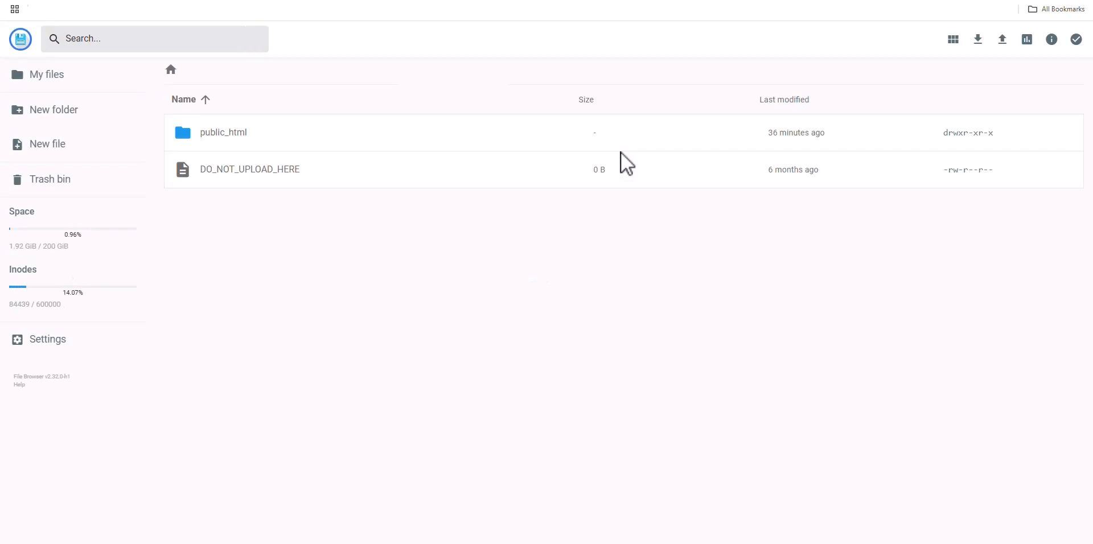
Upload the downloaded cpvlabpro-121-install.zip as a single file into public_html
{"action": "double_click", "coordinate": [324, 137]}
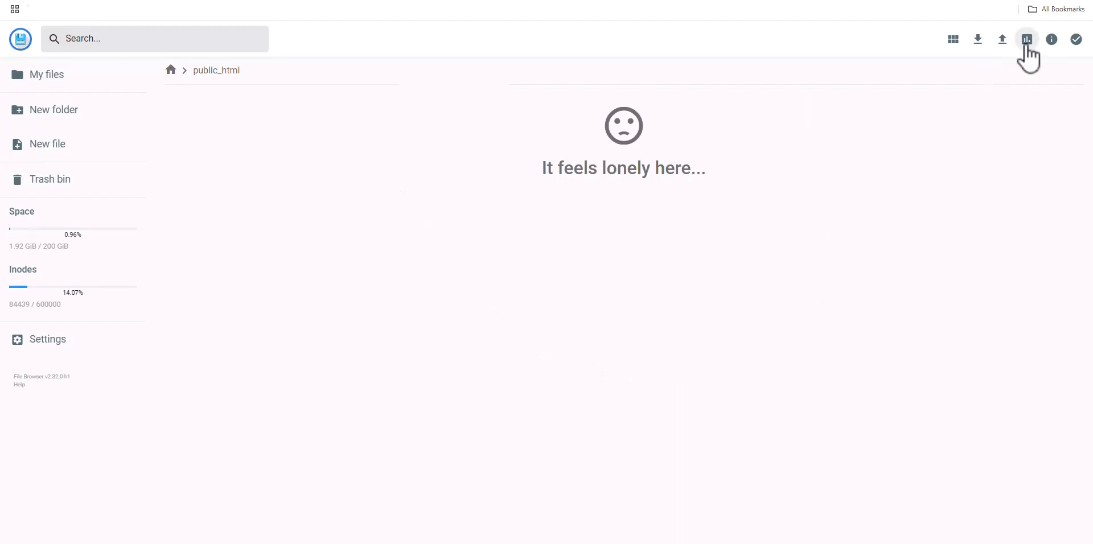
{"action": "left_click", "coordinate": [1003, 41]}
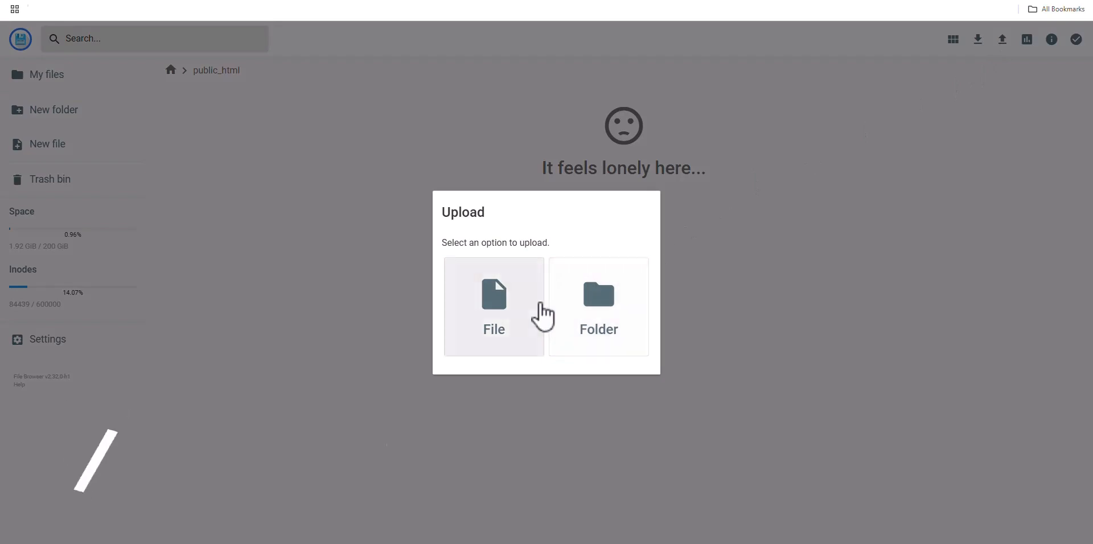
{"action": "left_click", "coordinate": [541, 316]}
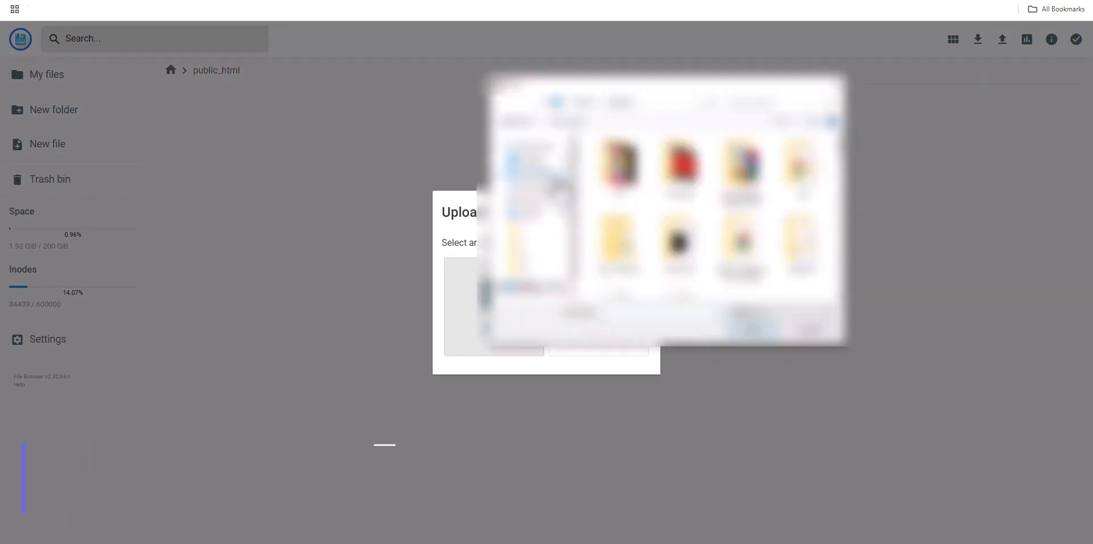
{"action": "left_click", "coordinate": [553, 175]}
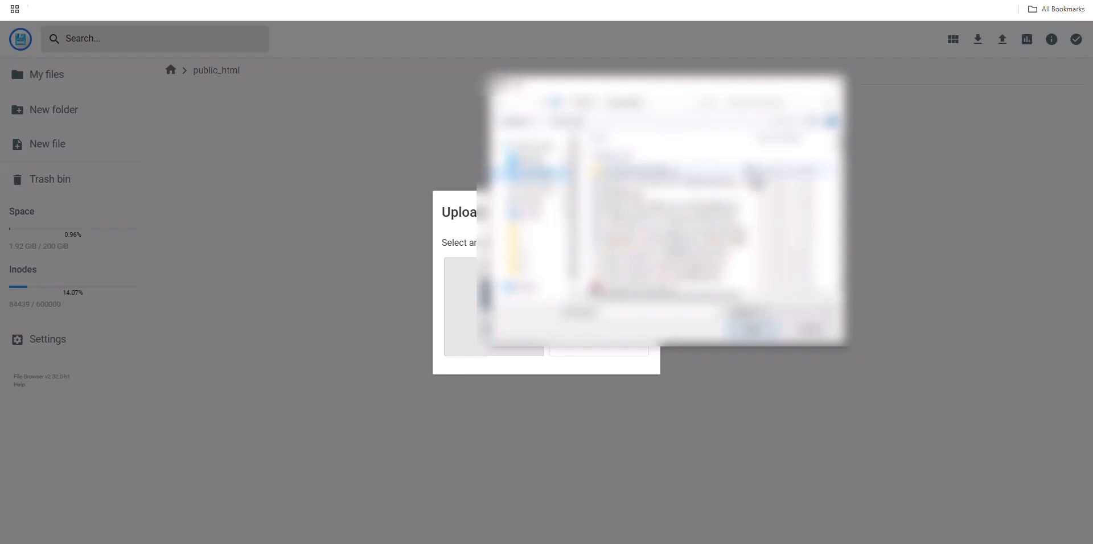
{"action": "double_click", "coordinate": [731, 259]}
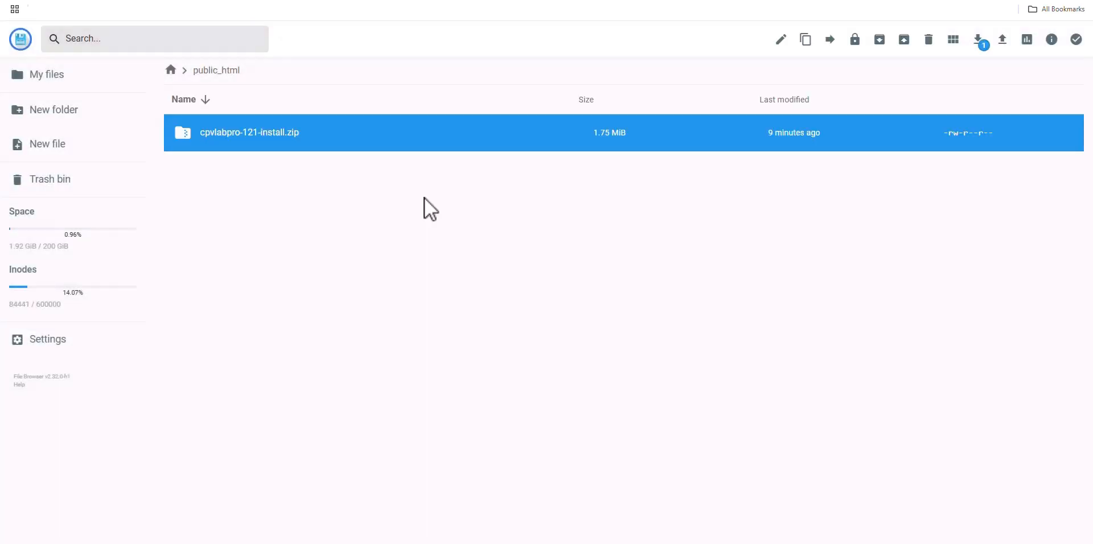
{"action": "right_click", "coordinate": [462, 145]}
{"action": "left_click", "coordinate": [515, 131]}
{"action": "right_click", "coordinate": [515, 132]}
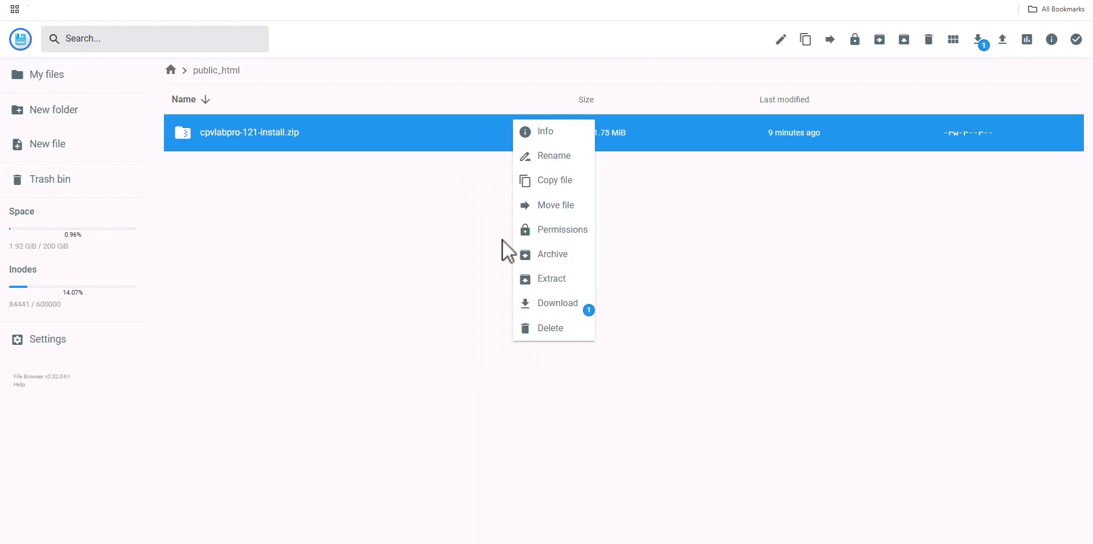
Extract the zip with folder name public_html/ into the parent '..' destination
{"action": "left_click", "coordinate": [562, 279]}
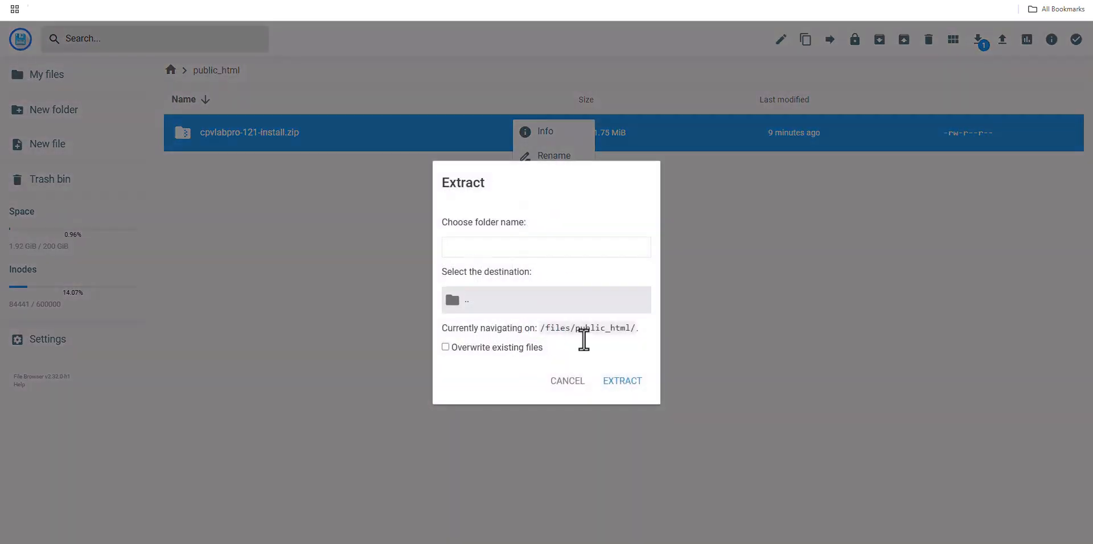
{"action": "left_click_drag", "start_coordinate": [575, 330], "coordinate": [633, 333]}
{"action": "key", "text": "ctrl+c"}
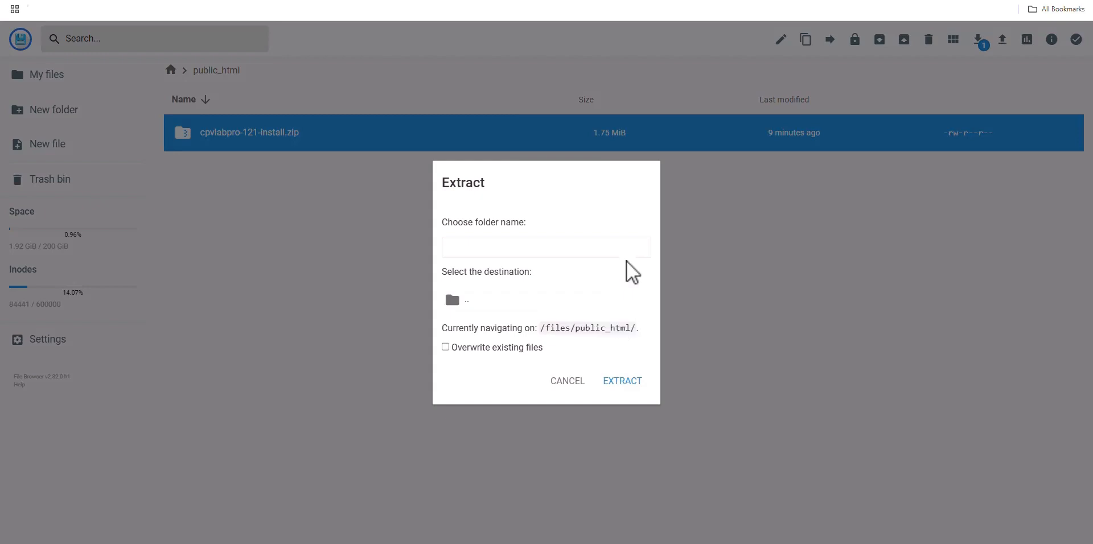
{"action": "left_click", "coordinate": [620, 254]}
{"action": "key", "text": "ctrl+v"}
{"action": "right_click", "coordinate": [615, 262]}
{"action": "left_click", "coordinate": [559, 247]}
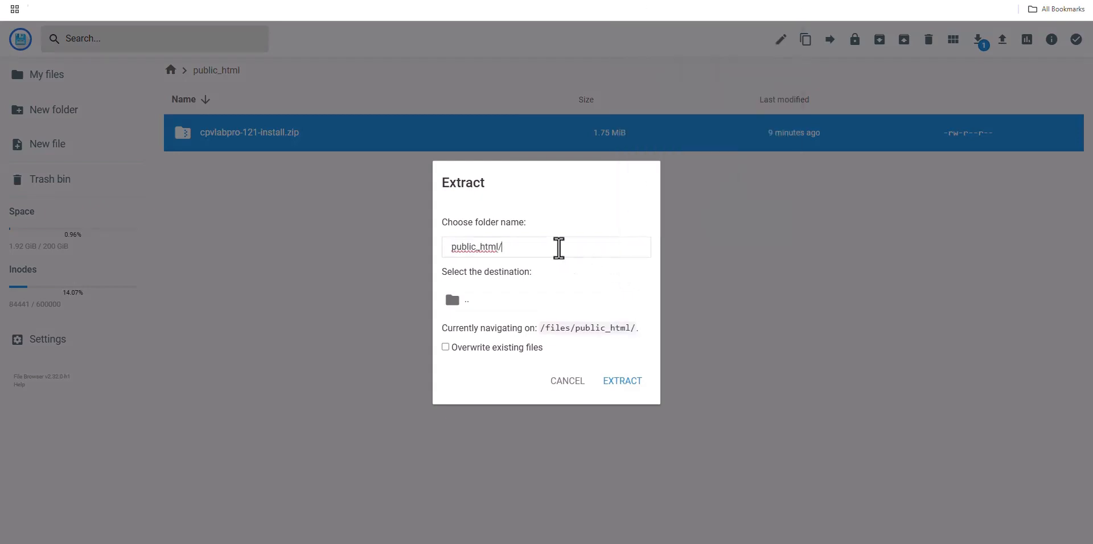
{"action": "left_click", "coordinate": [479, 300]}
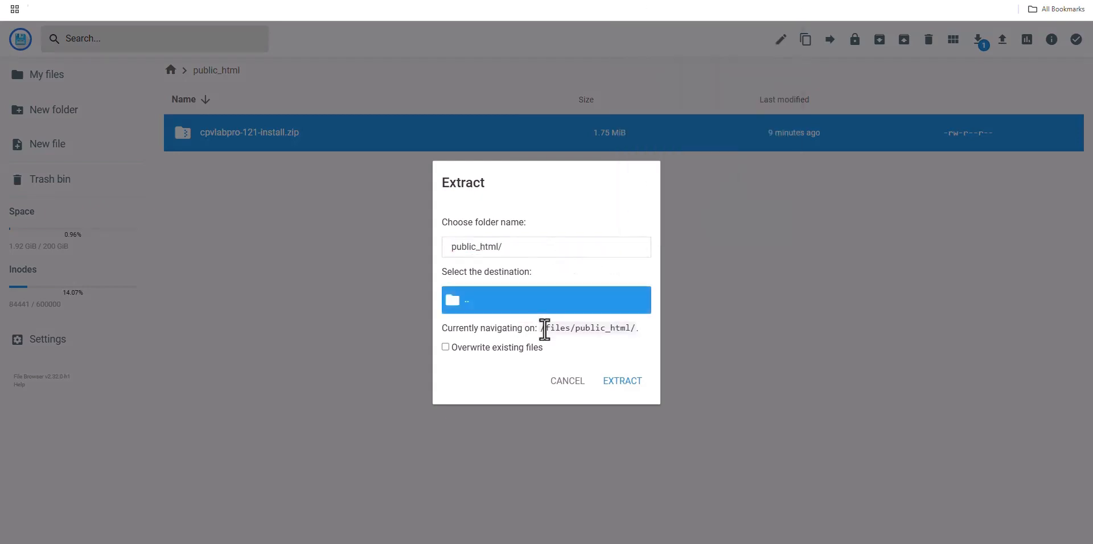
{"action": "left_click", "coordinate": [639, 384]}
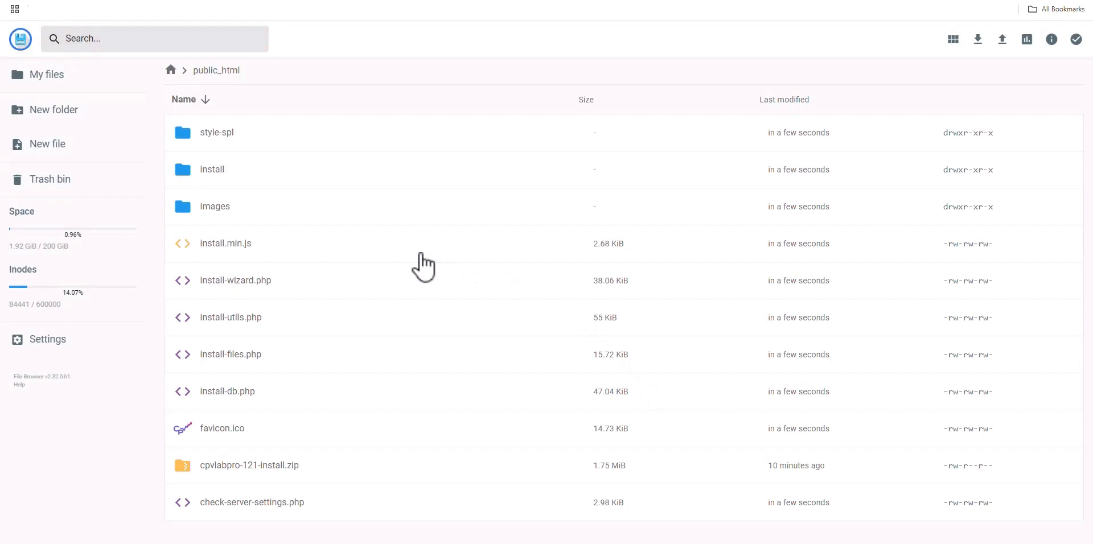
Select install-wizard.php and load the install-wizard URL in the browser address bar
{"action": "left_click", "coordinate": [378, 288]}
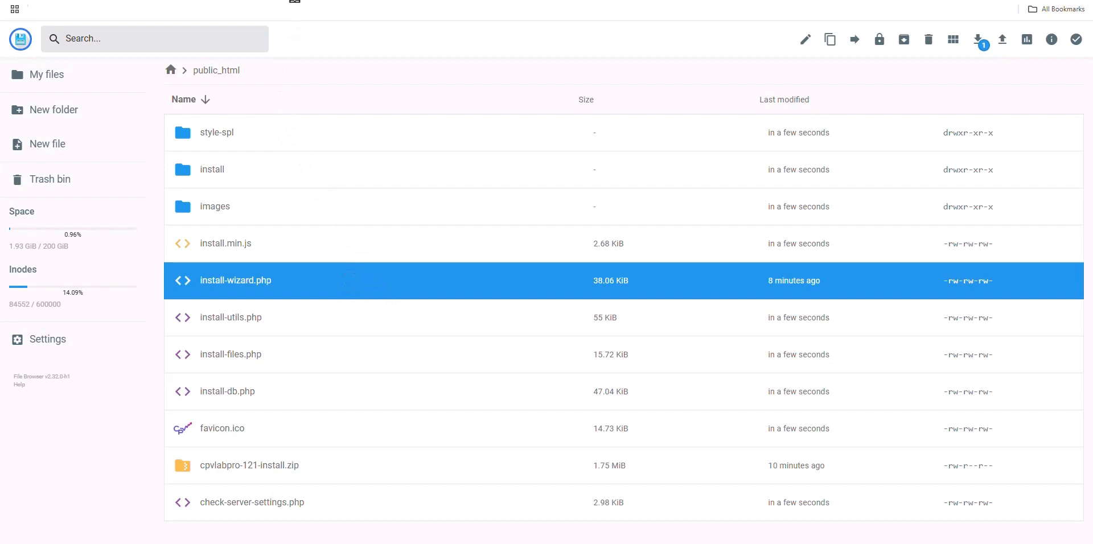
{"action": "key", "text": "ctrl+v"}
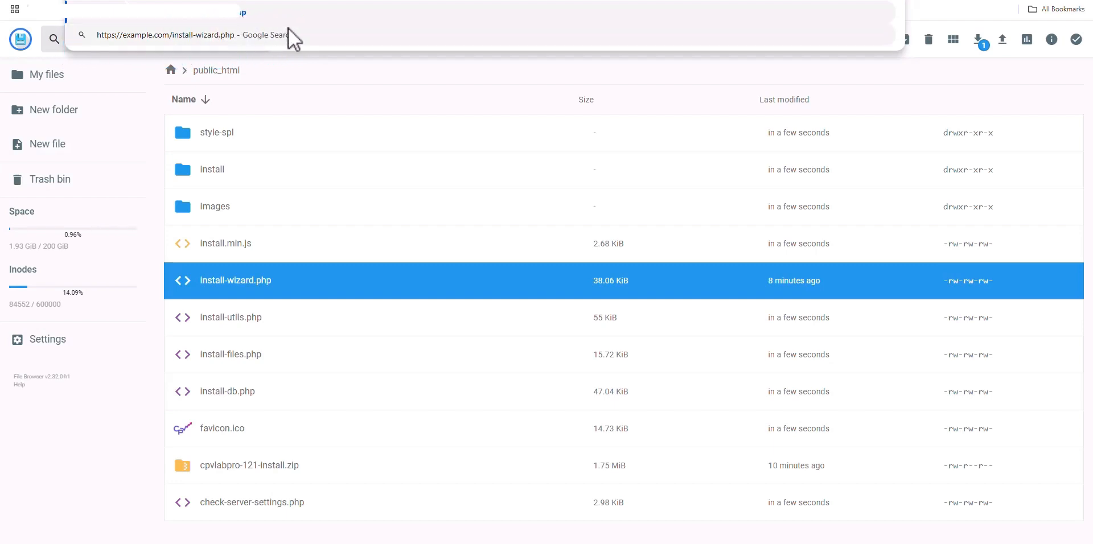
{"action": "left_click", "coordinate": [320, 73]}
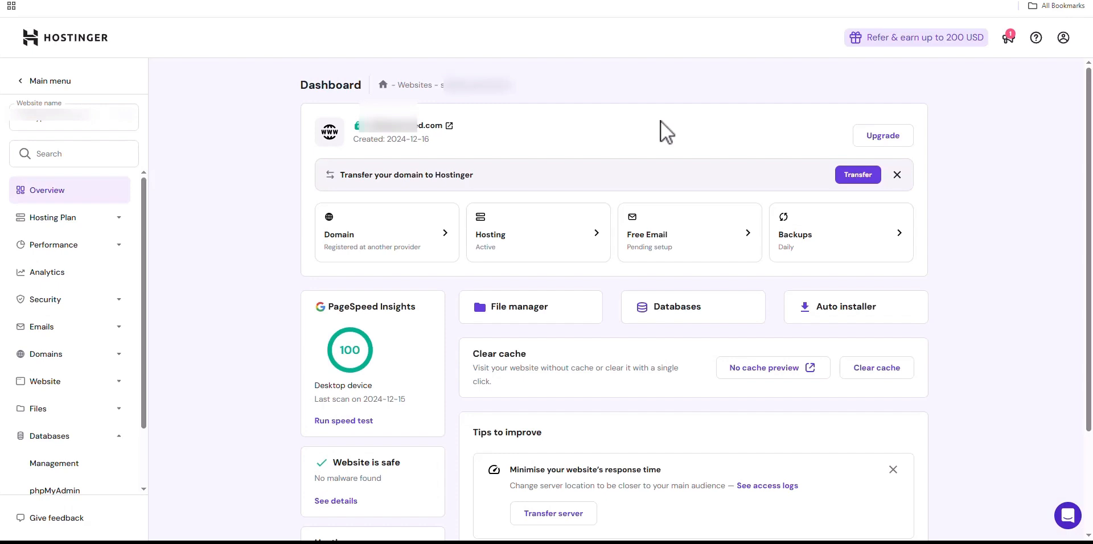
Go to the Databases > Management page in hPanel
{"action": "left_click", "coordinate": [98, 441]}
{"action": "left_click", "coordinate": [105, 439]}
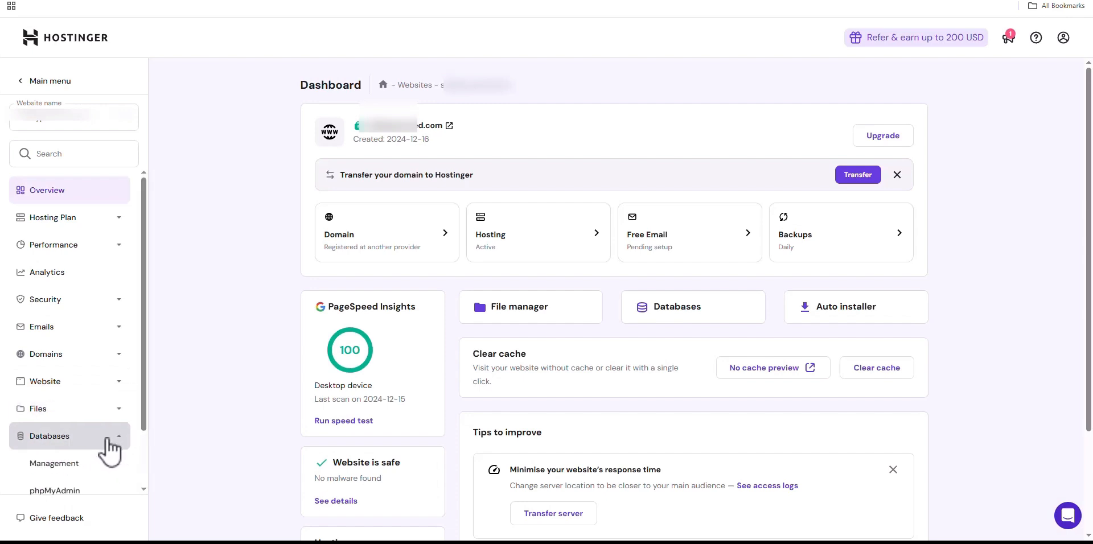
{"action": "scroll", "coordinate": [108, 450], "scroll_direction": "down", "scroll_amount": 1}
{"action": "left_click", "coordinate": [107, 411]}
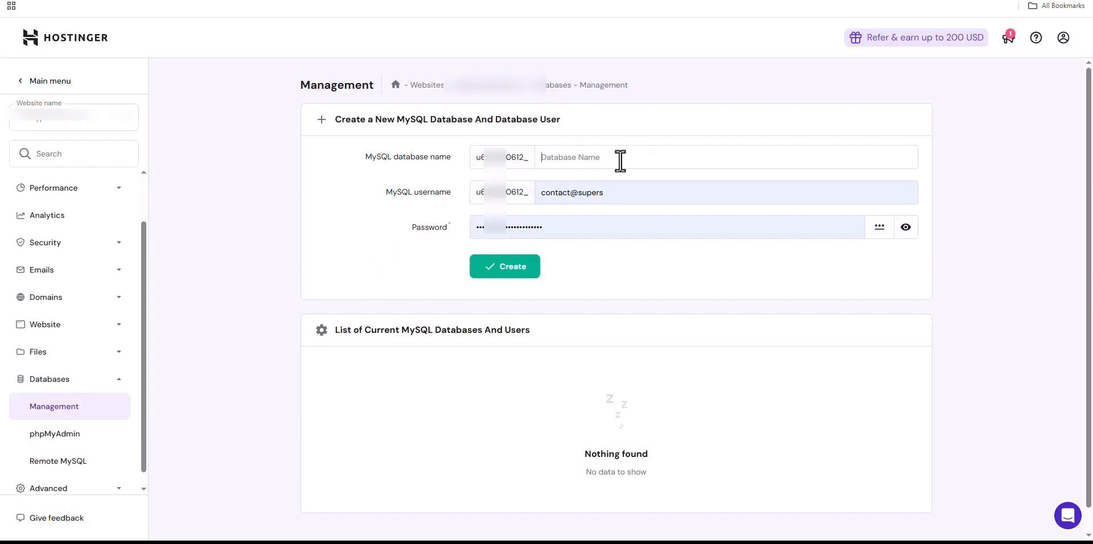
Create MySQL database 'platform' with its own username and a generated password
{"action": "type", "text": "platform"}
{"action": "left_click_drag", "start_coordinate": [620, 192], "coordinate": [463, 165]}
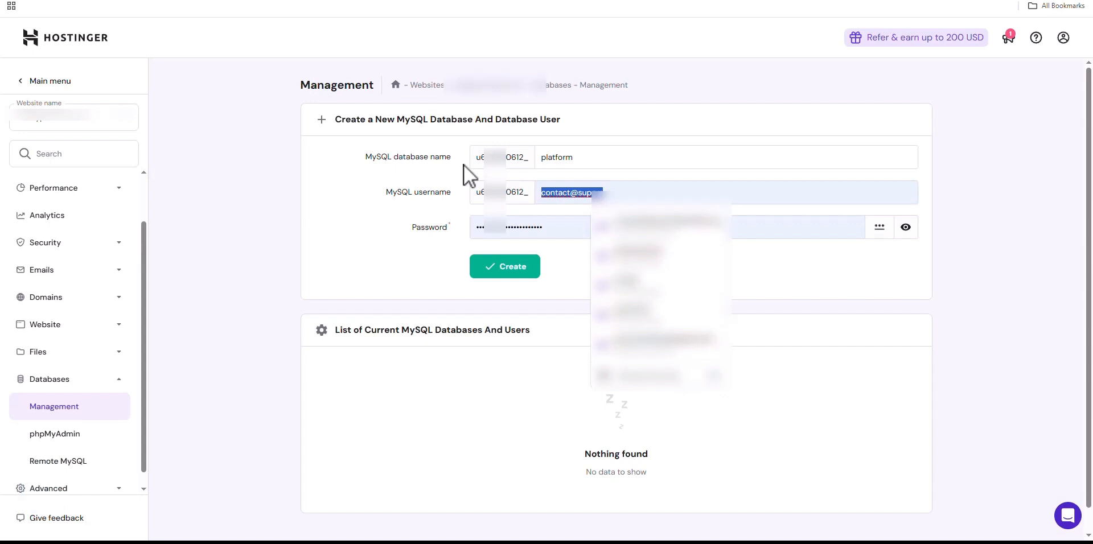
{"action": "type", "text": "example"}
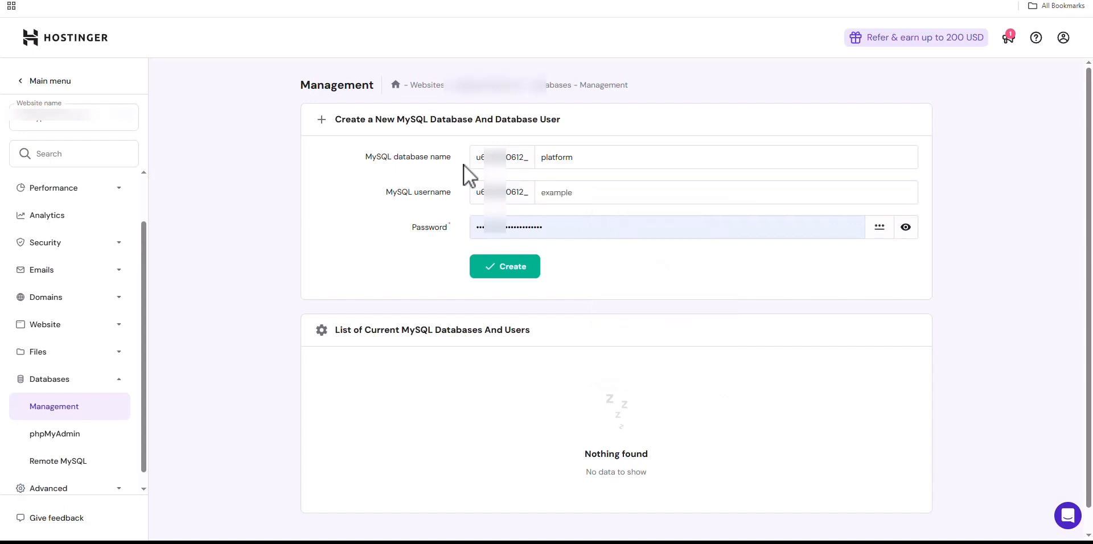
{"action": "type", "text": "_name"}
{"action": "left_click", "coordinate": [877, 234]}
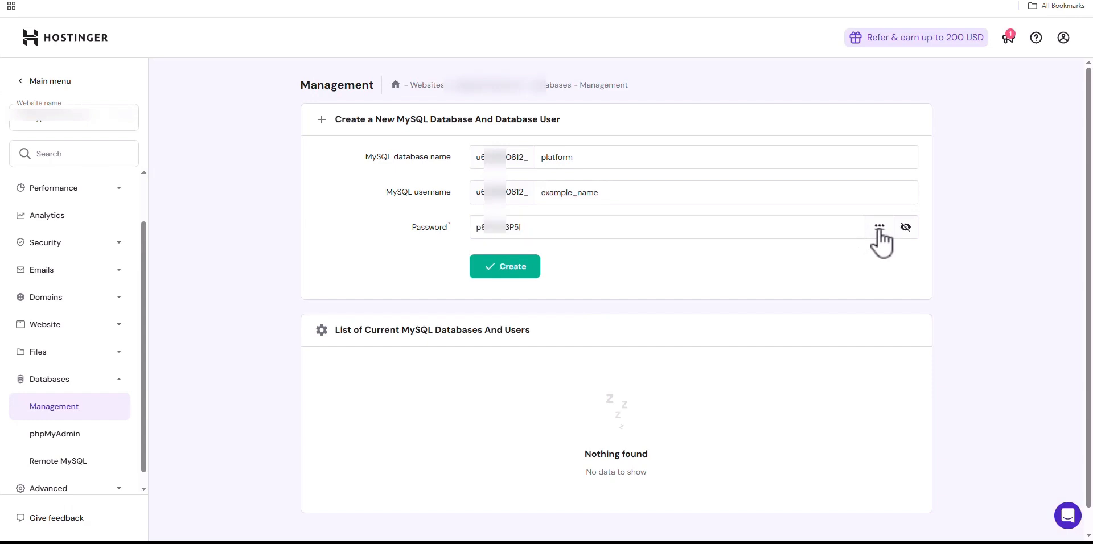
{"action": "left_click", "coordinate": [535, 274]}
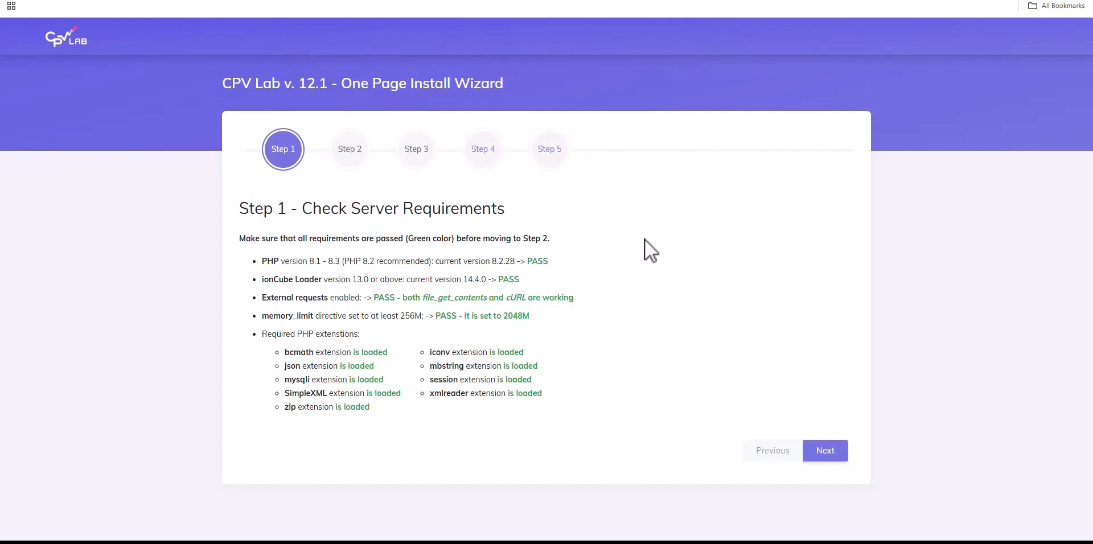
Advance past Step 1 and paste the license e-mail into the License Email field
{"action": "left_click", "coordinate": [815, 452]}
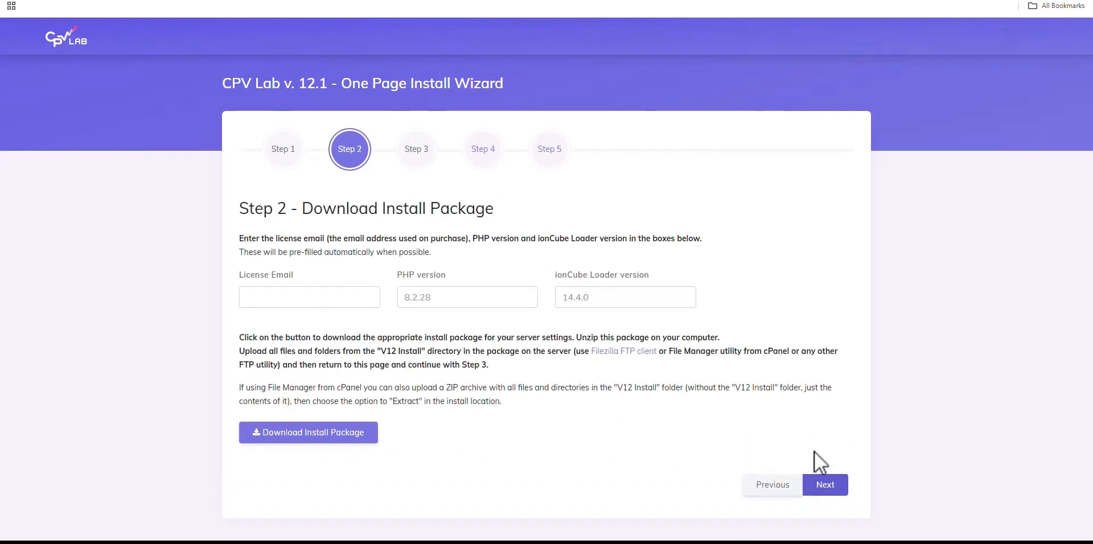
{"action": "left_click", "coordinate": [282, 306]}
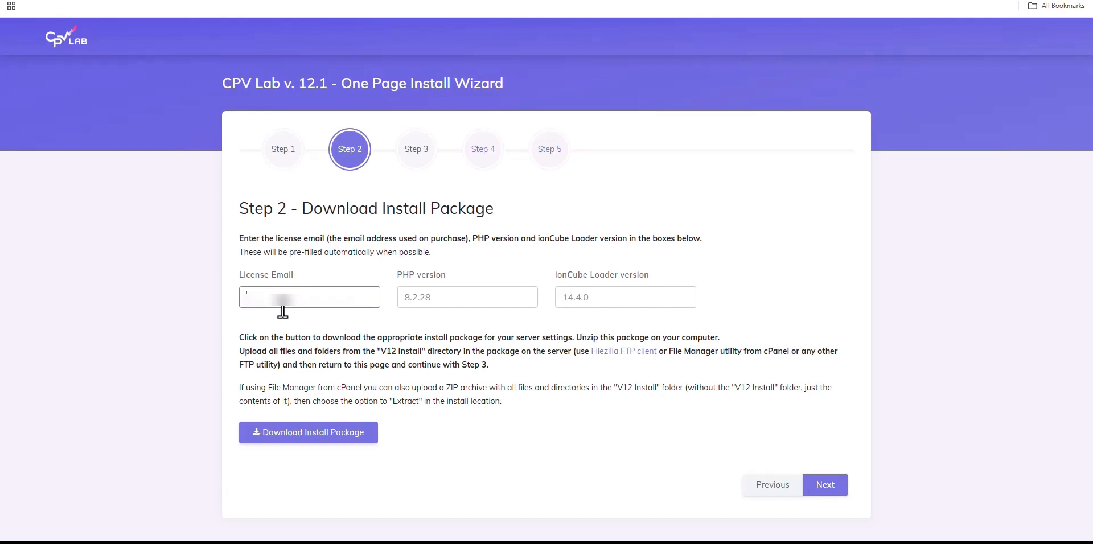
{"action": "key", "text": "ctrl+v"}
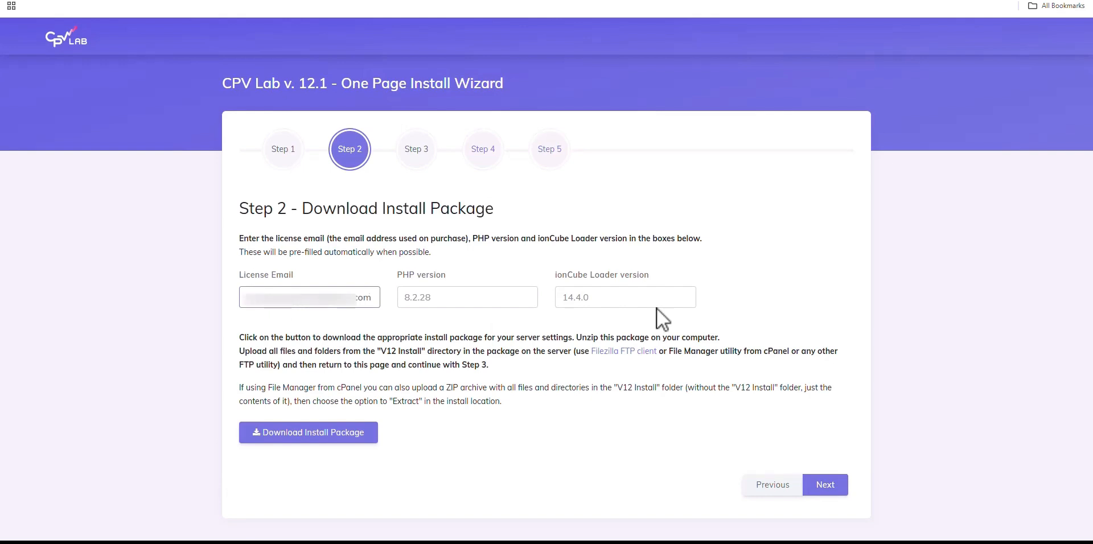
{"action": "left_click", "coordinate": [686, 318]}
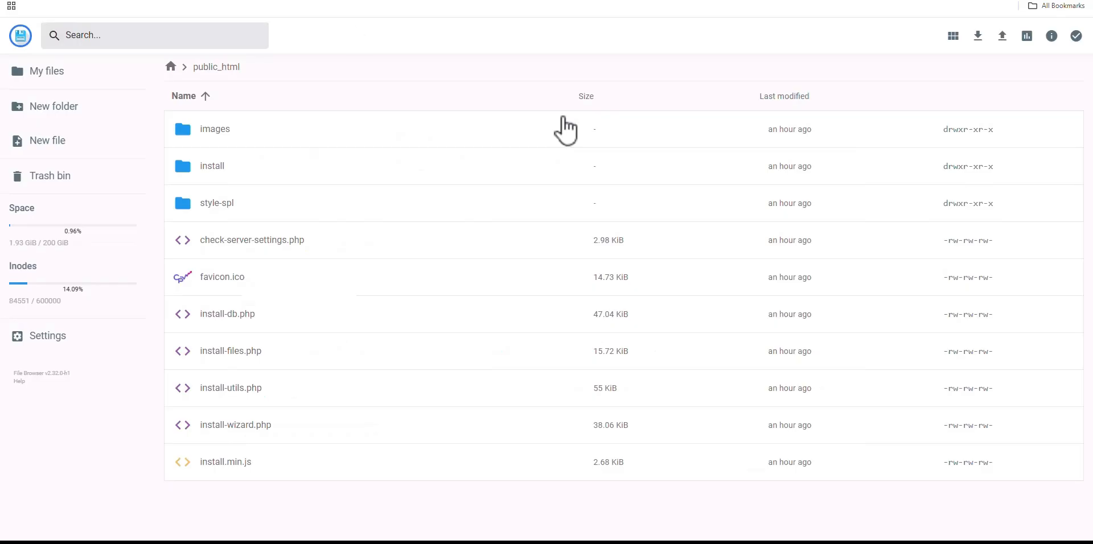
Upload the downloaded CPV Lab zip into public_html and extract it with folder name public_html/
{"action": "left_click", "coordinate": [1048, 2]}
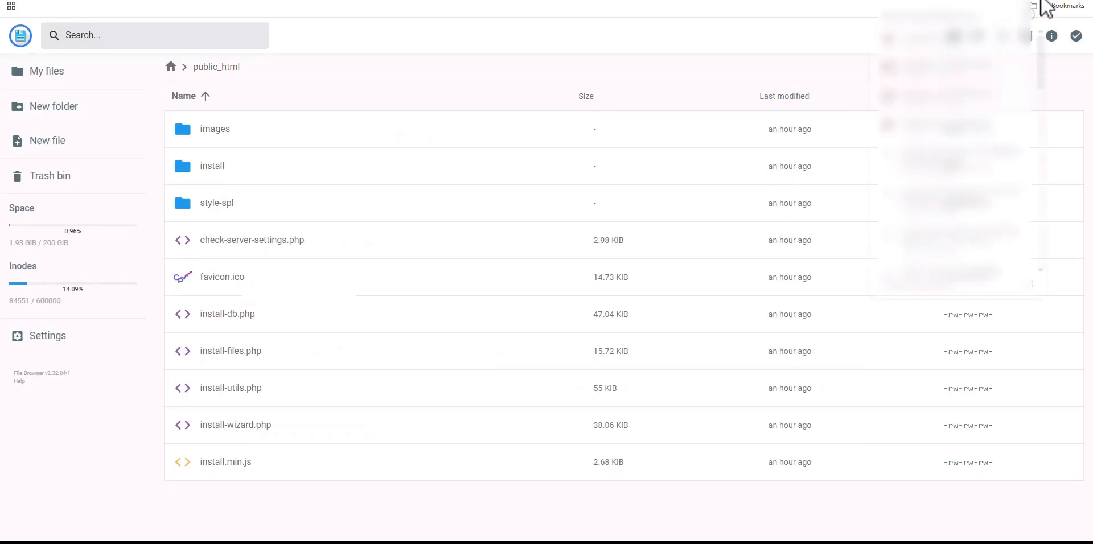
{"action": "left_click_drag", "start_coordinate": [958, 36], "coordinate": [371, 315]}
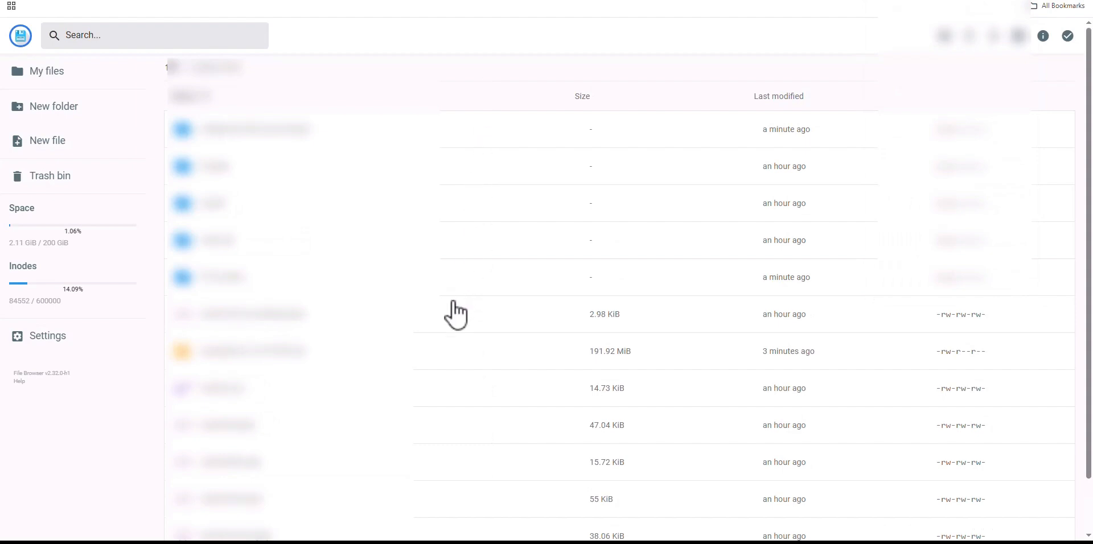
{"action": "right_click", "coordinate": [442, 342]}
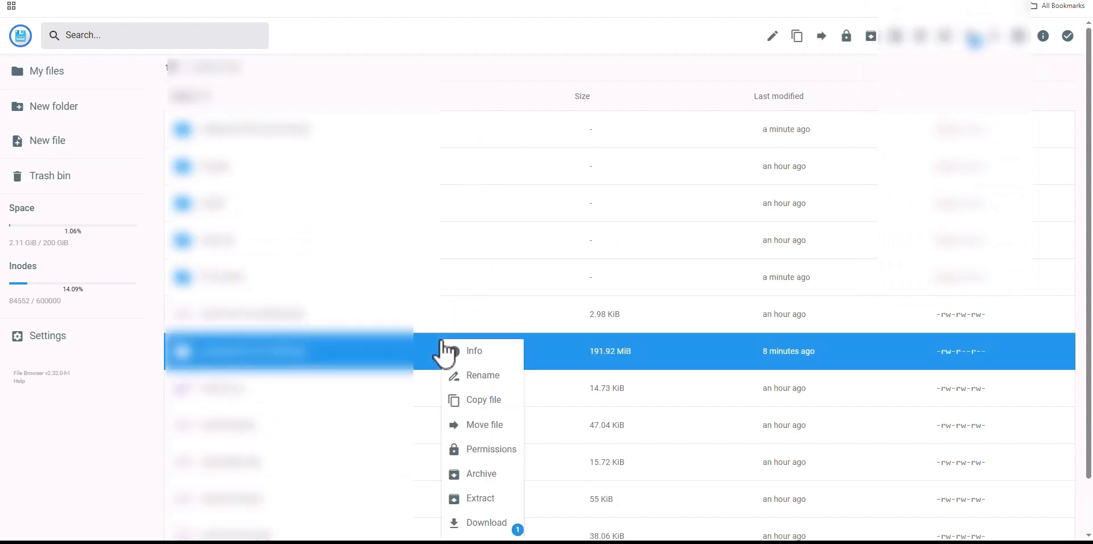
{"action": "left_click", "coordinate": [511, 499]}
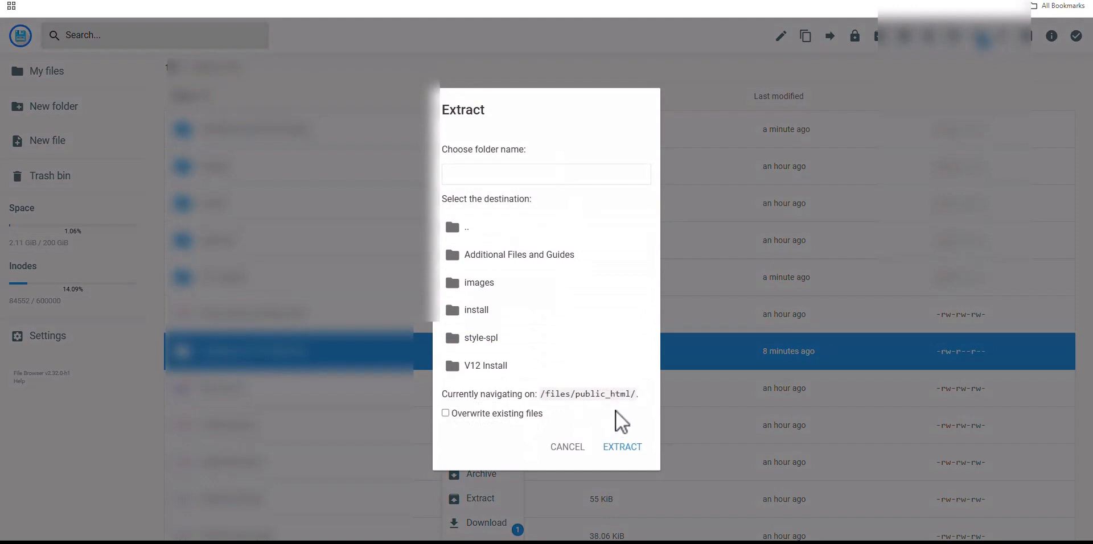
{"action": "left_click_drag", "start_coordinate": [575, 393], "coordinate": [636, 397]}
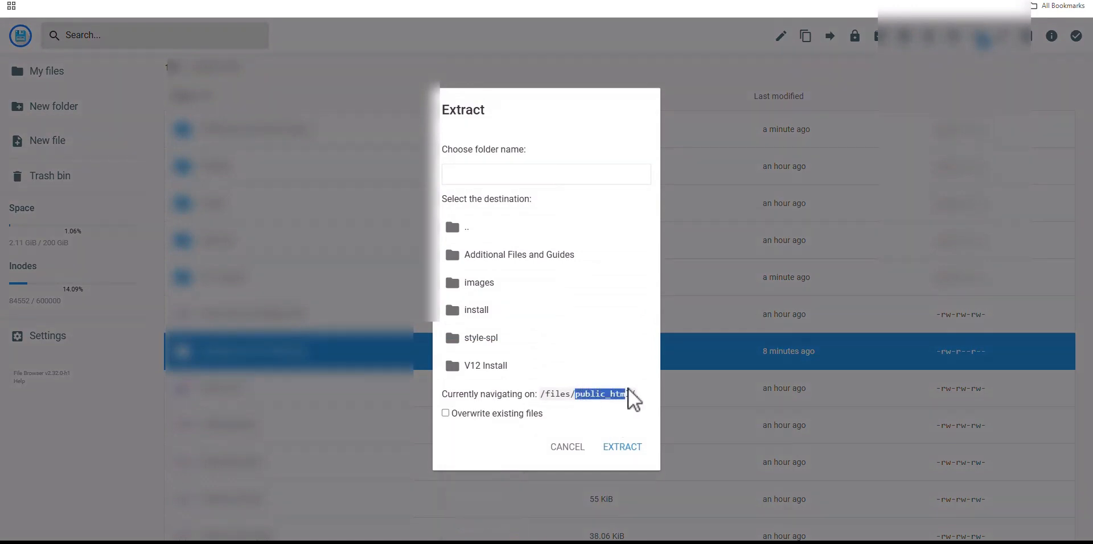
{"action": "left_click", "coordinate": [497, 175]}
{"action": "key", "text": "ctrl+v"}
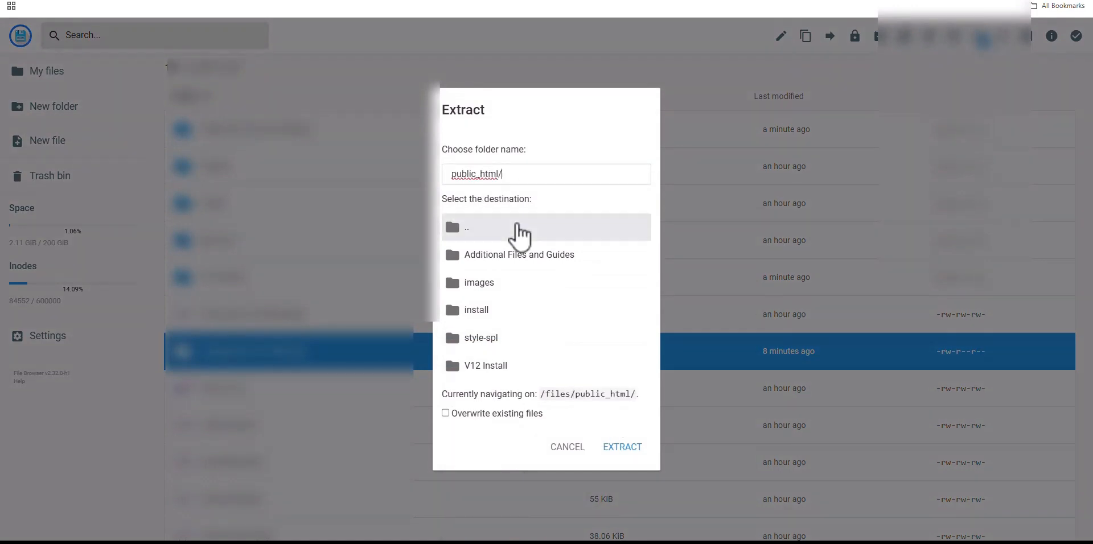
{"action": "left_click", "coordinate": [644, 452]}
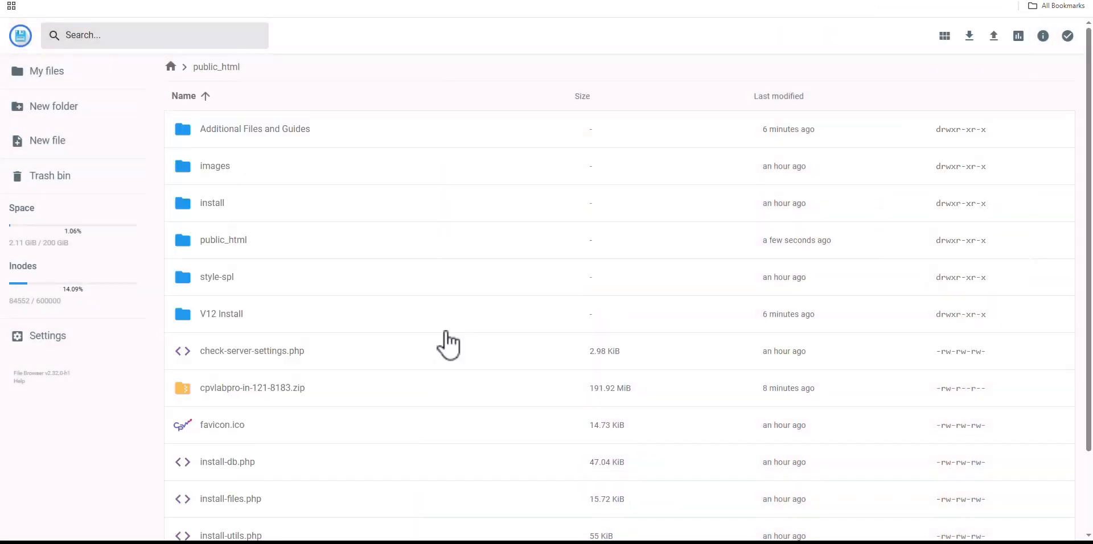
{"action": "scroll", "coordinate": [446, 339], "scroll_direction": "down", "scroll_amount": 2}
{"action": "scroll", "coordinate": [448, 345], "scroll_direction": "up", "scroll_amount": 3}
Permanently delete the Additional Files and Guides folder
{"action": "left_click", "coordinate": [353, 128]}
{"action": "right_click", "coordinate": [353, 129]}
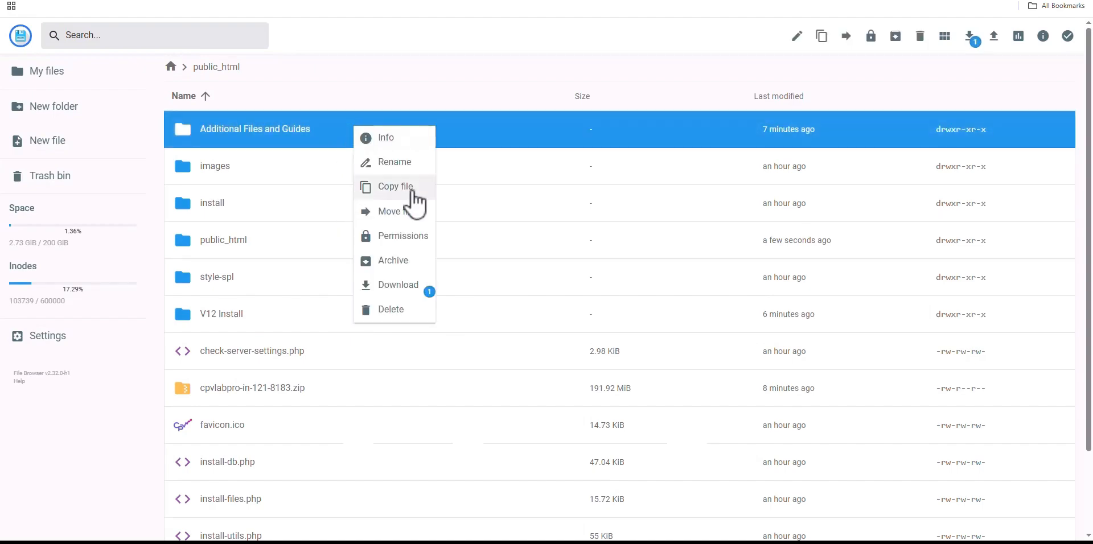
{"action": "left_click", "coordinate": [397, 312]}
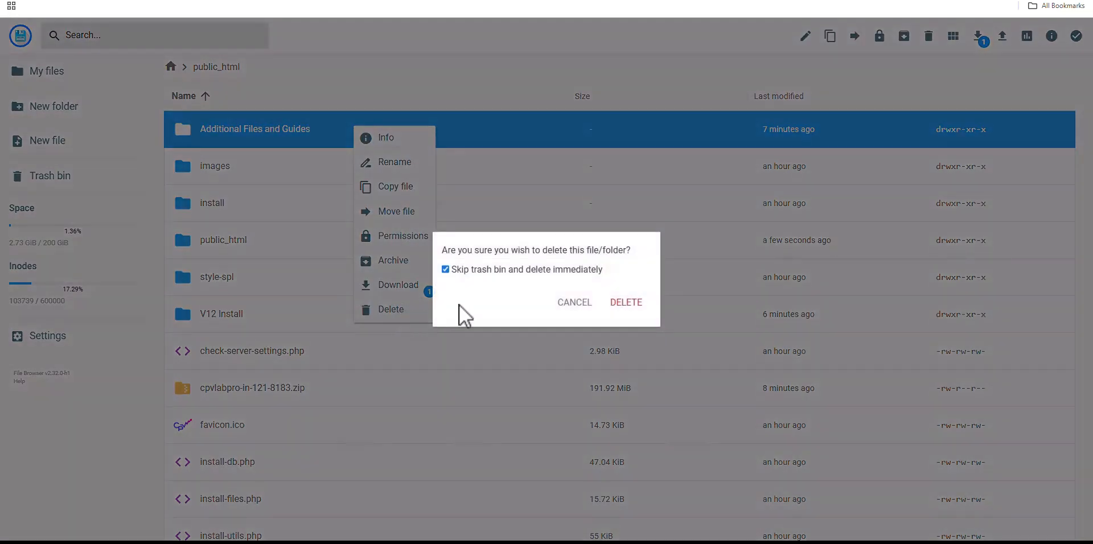
{"action": "left_click", "coordinate": [628, 304]}
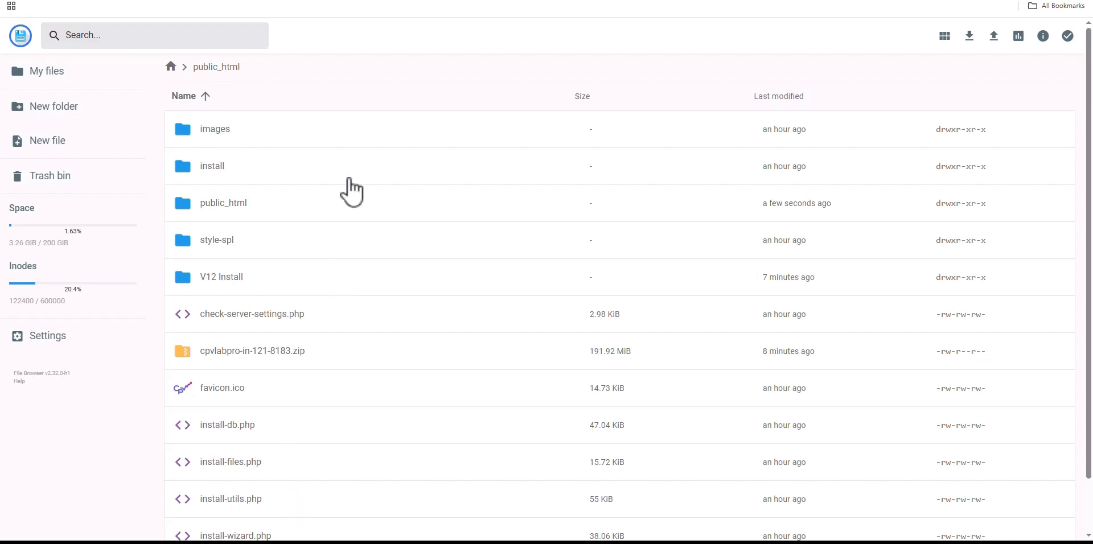
Move everything in V12 Install up into public_html, keeping both versions of conflicting items
{"action": "double_click", "coordinate": [367, 279]}
{"action": "left_click", "coordinate": [421, 125]}
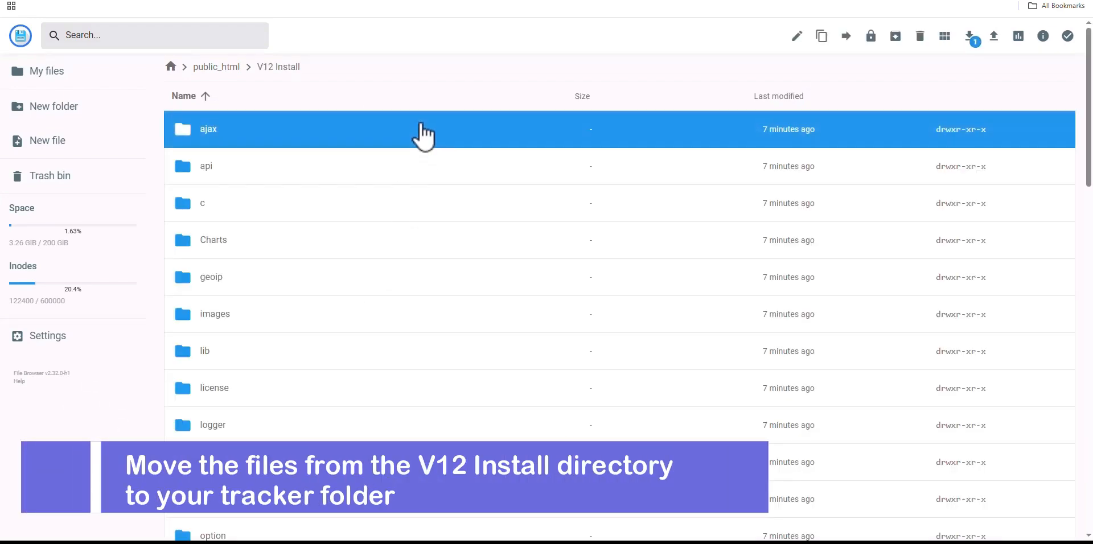
{"action": "key", "text": "ctrl+a"}
{"action": "right_click", "coordinate": [383, 168]}
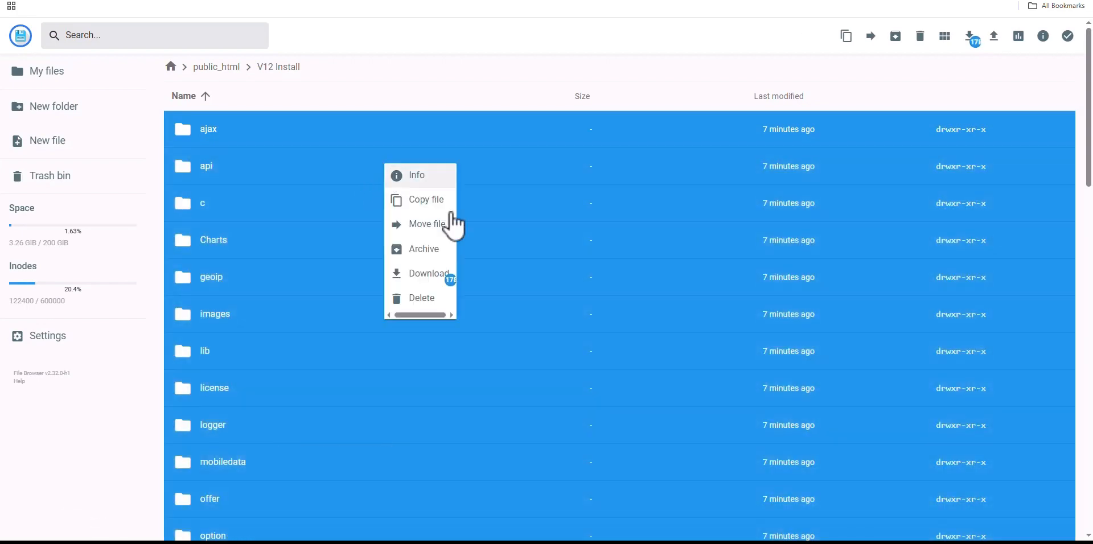
{"action": "left_click", "coordinate": [450, 227]}
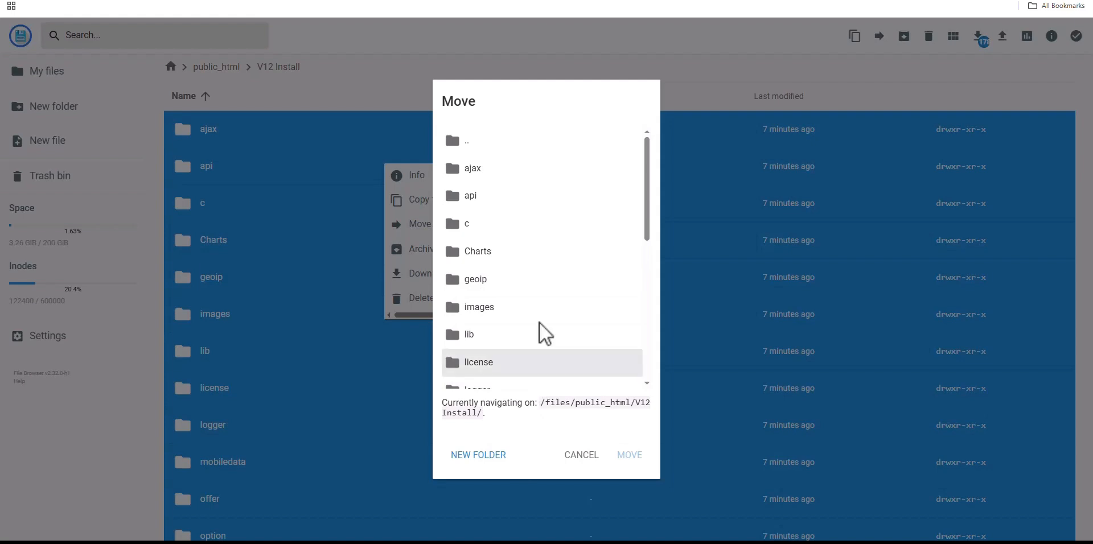
{"action": "scroll", "coordinate": [545, 334], "scroll_direction": "down", "scroll_amount": 6}
{"action": "scroll", "coordinate": [549, 312], "scroll_direction": "up", "scroll_amount": 6}
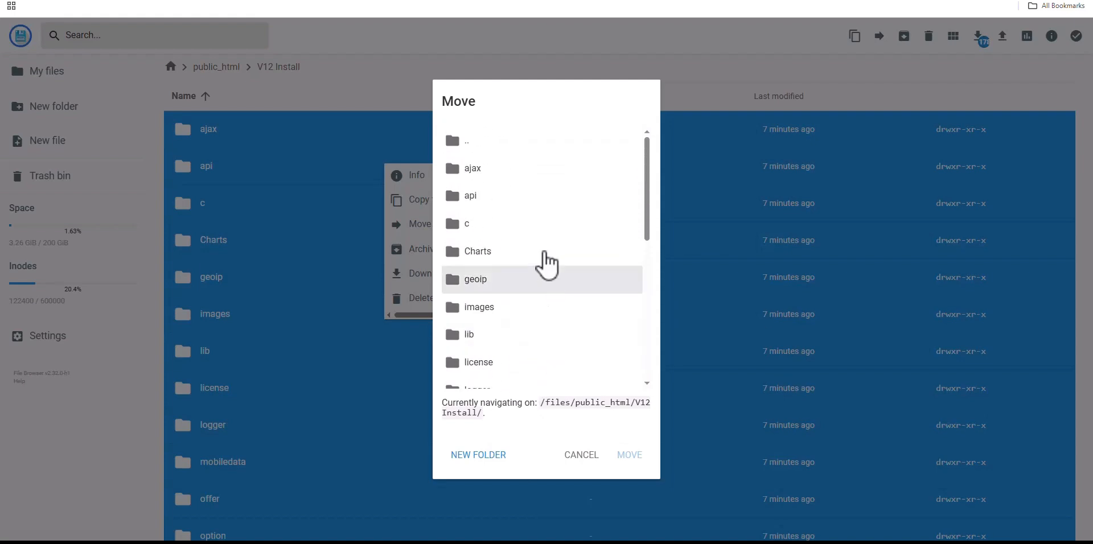
{"action": "double_click", "coordinate": [521, 145]}
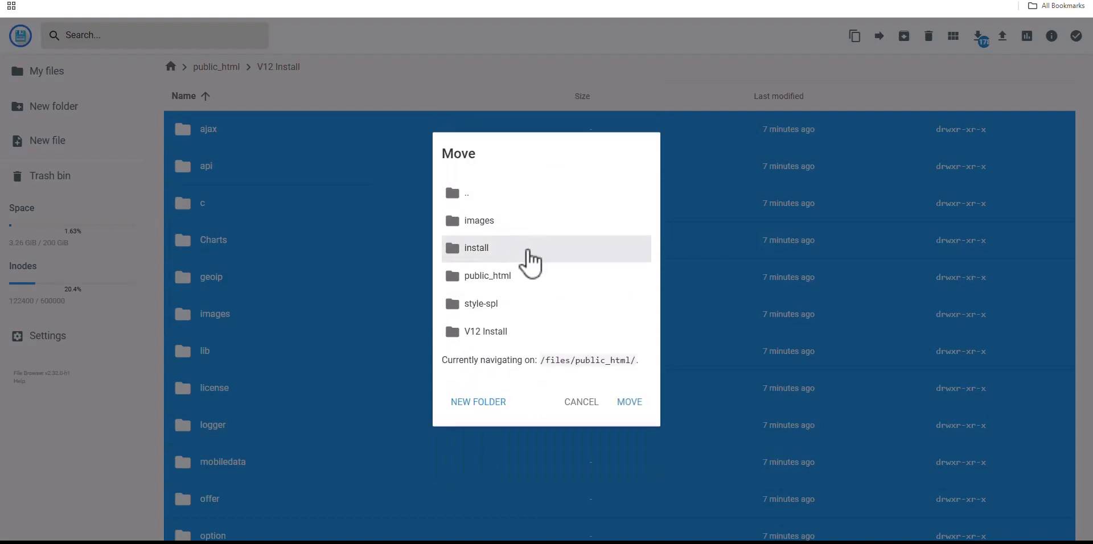
{"action": "left_click", "coordinate": [538, 195]}
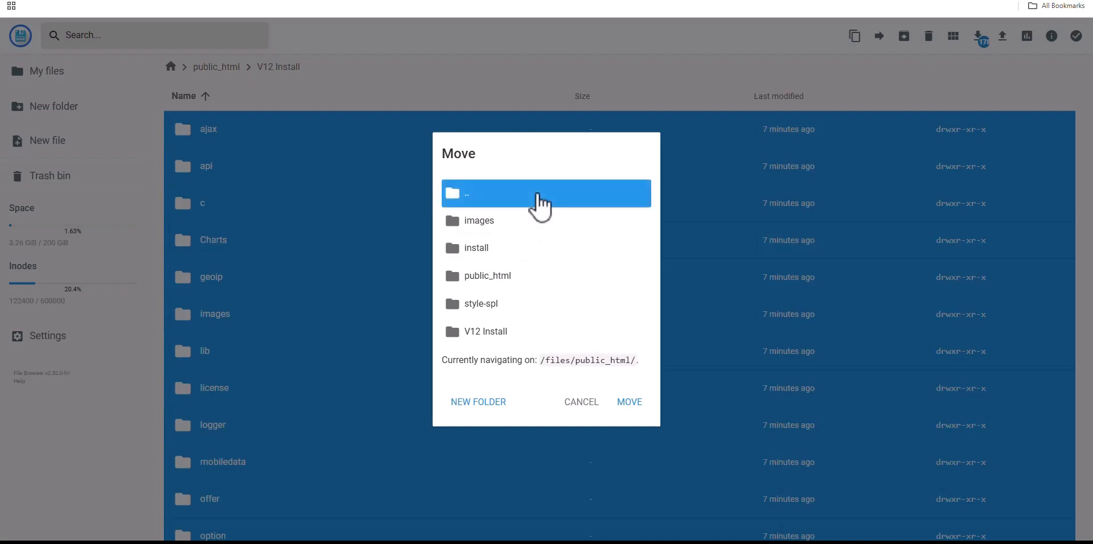
{"action": "double_click", "coordinate": [538, 195]}
{"action": "left_click", "coordinate": [568, 268]}
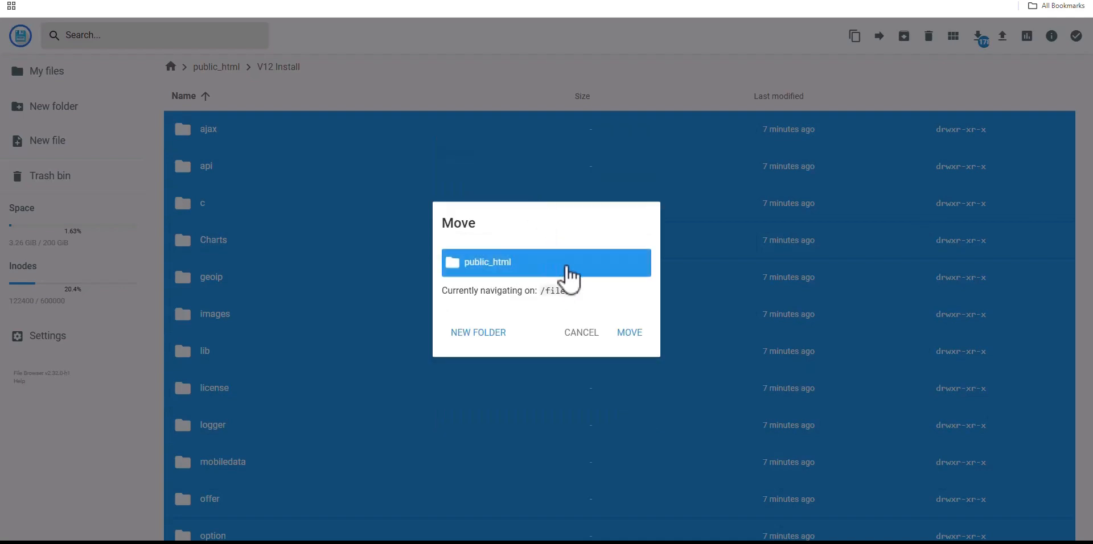
{"action": "left_click", "coordinate": [636, 334]}
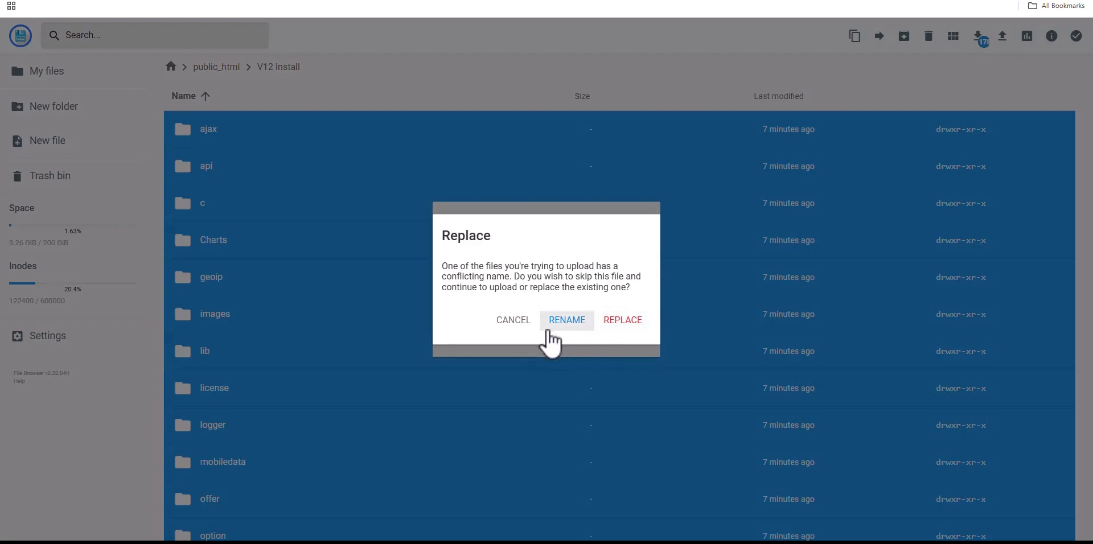
{"action": "left_click", "coordinate": [623, 321]}
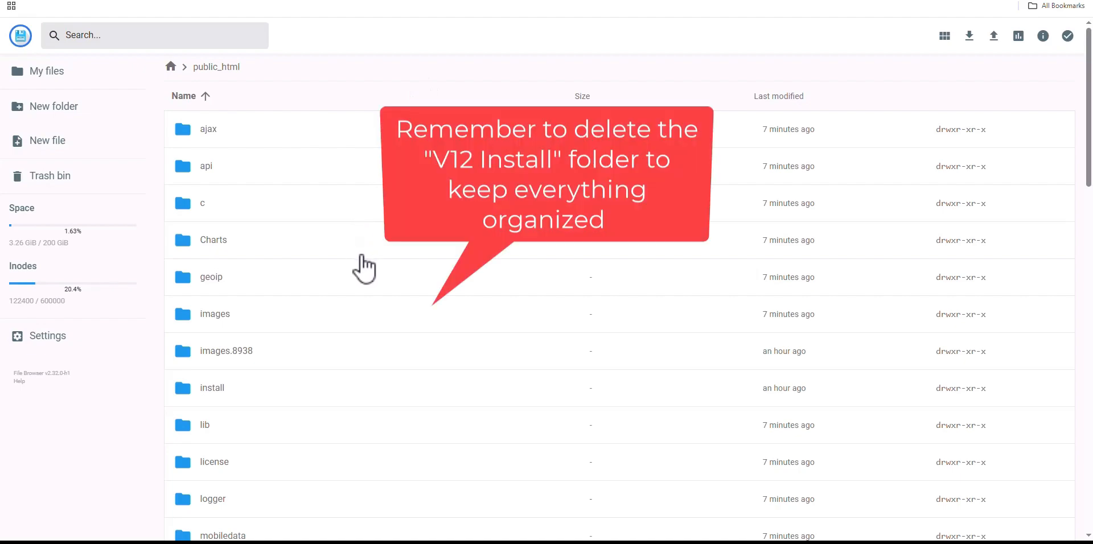
Reopen public_html from My files and look over the moved CPV Lab files
{"action": "scroll", "coordinate": [371, 273], "scroll_direction": "down", "scroll_amount": 5}
{"action": "scroll", "coordinate": [372, 273], "scroll_direction": "down", "scroll_amount": 15}
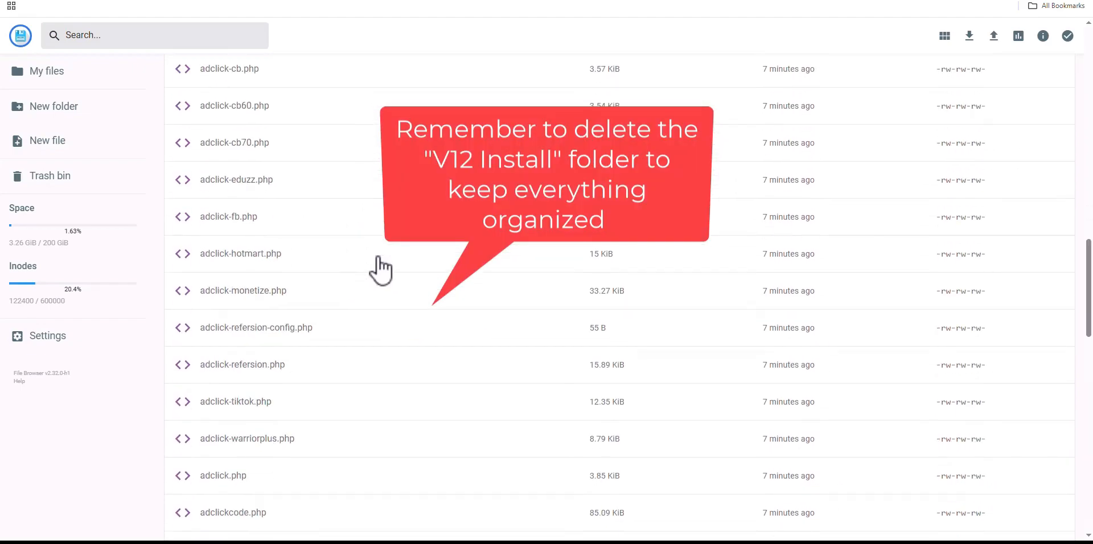
{"action": "scroll", "coordinate": [378, 270], "scroll_direction": "up", "scroll_amount": 14}
{"action": "scroll", "coordinate": [383, 263], "scroll_direction": "up", "scroll_amount": 7}
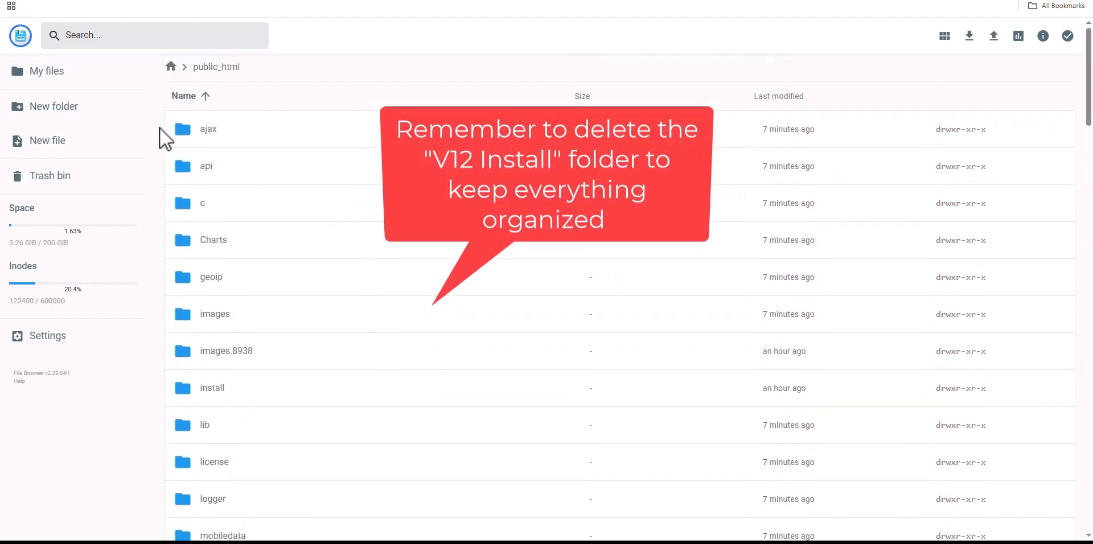
{"action": "left_click", "coordinate": [101, 80]}
{"action": "double_click", "coordinate": [370, 143]}
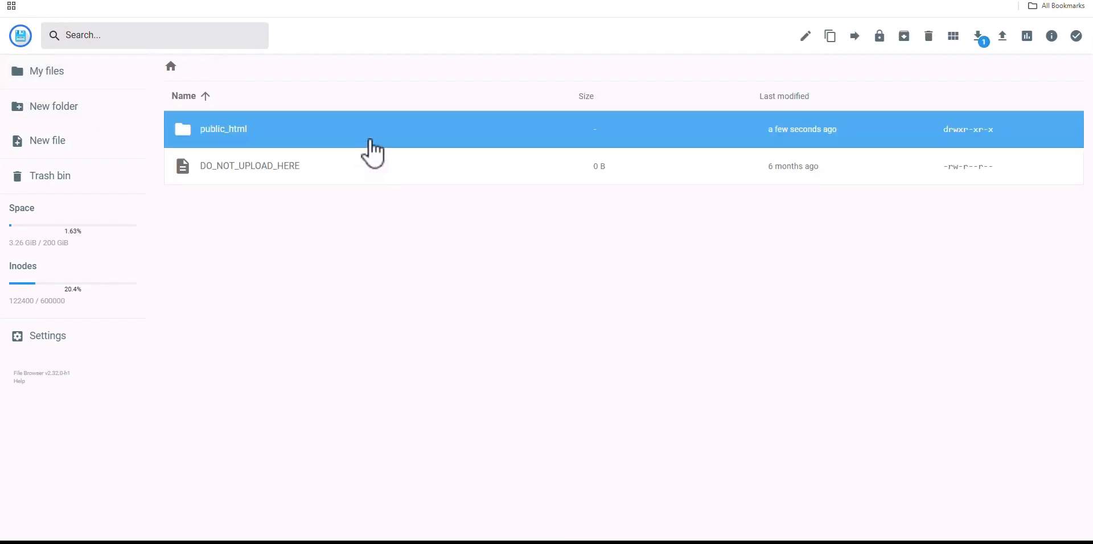
{"action": "scroll", "coordinate": [391, 290], "scroll_direction": "down", "scroll_amount": 8}
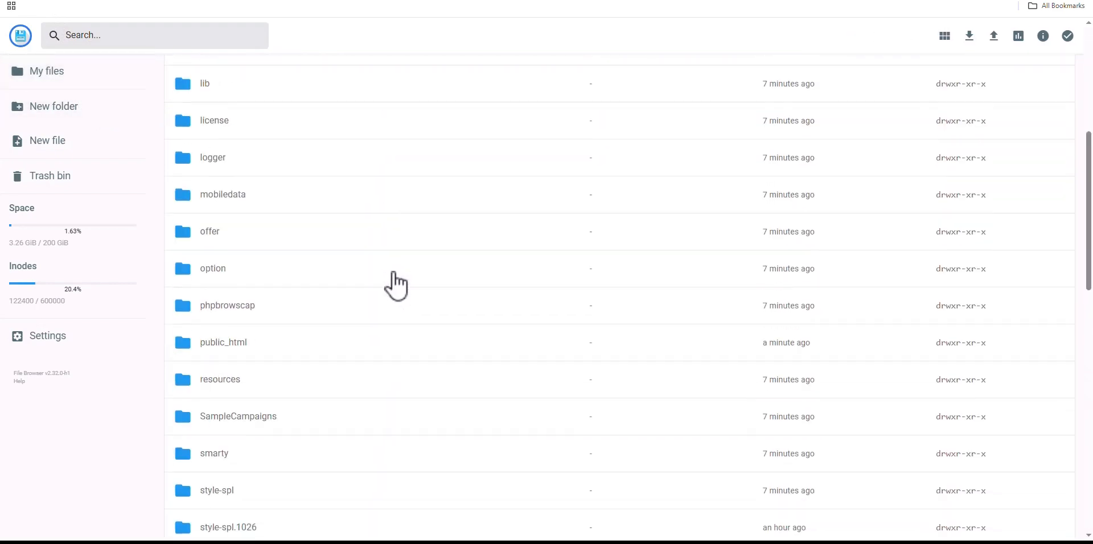
{"action": "scroll", "coordinate": [393, 289], "scroll_direction": "up", "scroll_amount": 8}
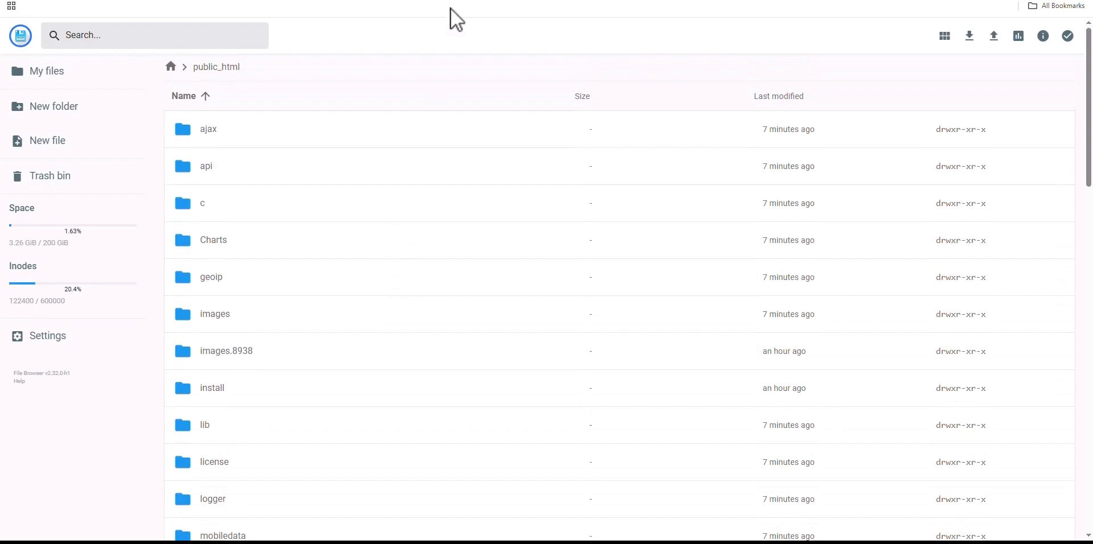
Advance the install wizard from Step 2 to Step 5, Finish the Install, then view the MySQL database list
{"action": "key", "text": "ctrl+Tab"}
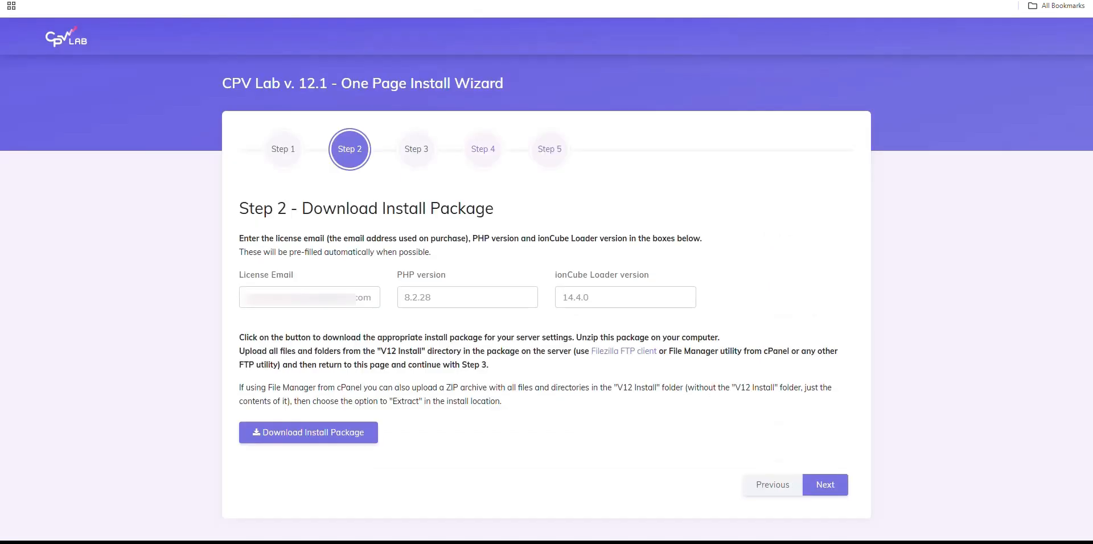
{"action": "left_click", "coordinate": [829, 486]}
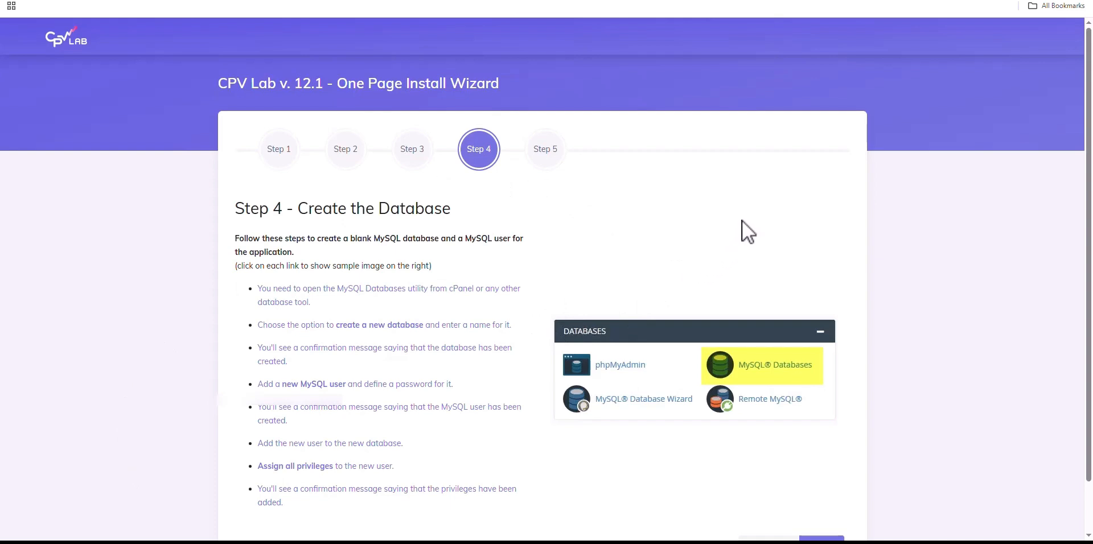
{"action": "scroll", "coordinate": [742, 221], "scroll_direction": "down", "scroll_amount": 1}
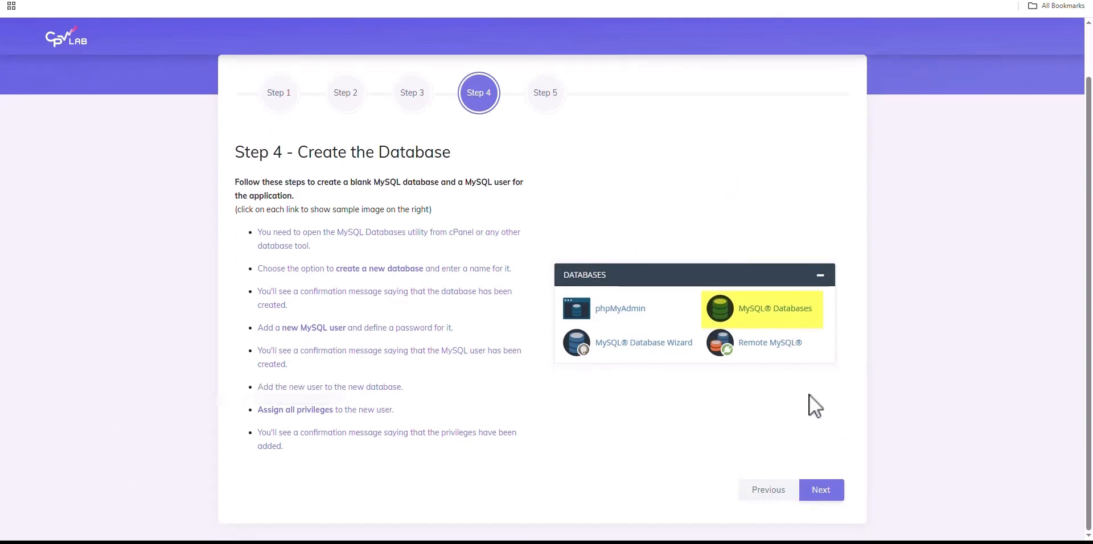
{"action": "left_click", "coordinate": [822, 490]}
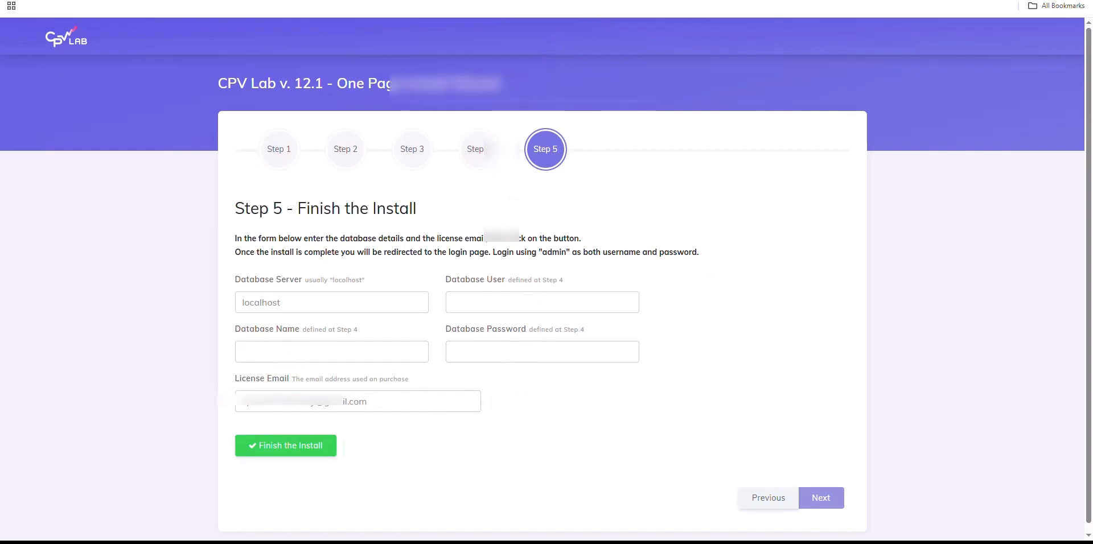
{"action": "key", "text": "ctrl+Tab"}
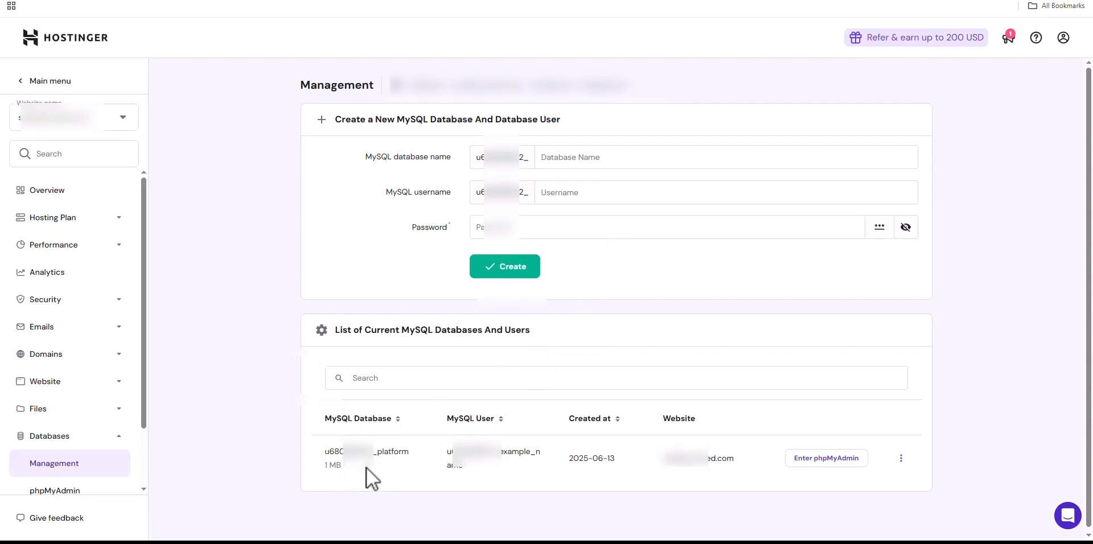
Copy the existing MySQL database name from hPanel into the wizard's Database Name field
{"action": "left_click_drag", "start_coordinate": [410, 452], "coordinate": [322, 453]}
{"action": "left_click", "coordinate": [461, 1]}
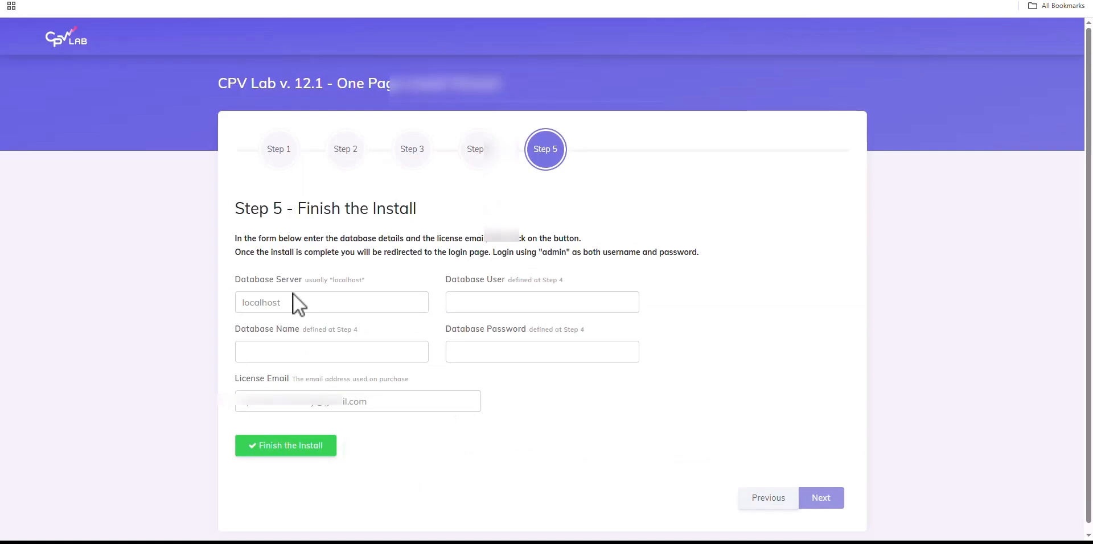
{"action": "left_click", "coordinate": [293, 355]}
{"action": "key", "text": "ctrl+v"}
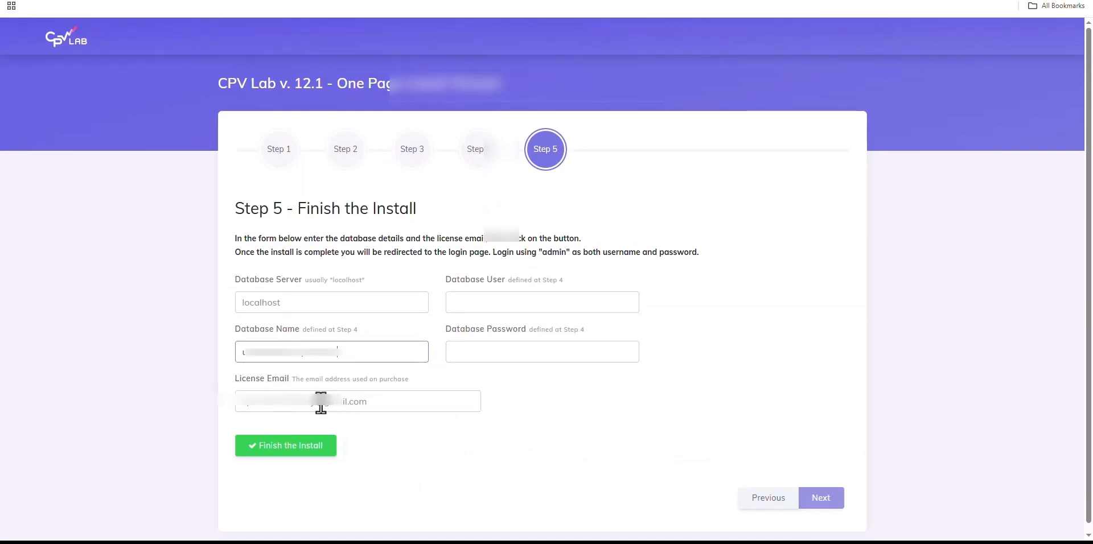
Copy the MySQL user name from hPanel into the wizard's Database User field
{"action": "left_click", "coordinate": [529, 1]}
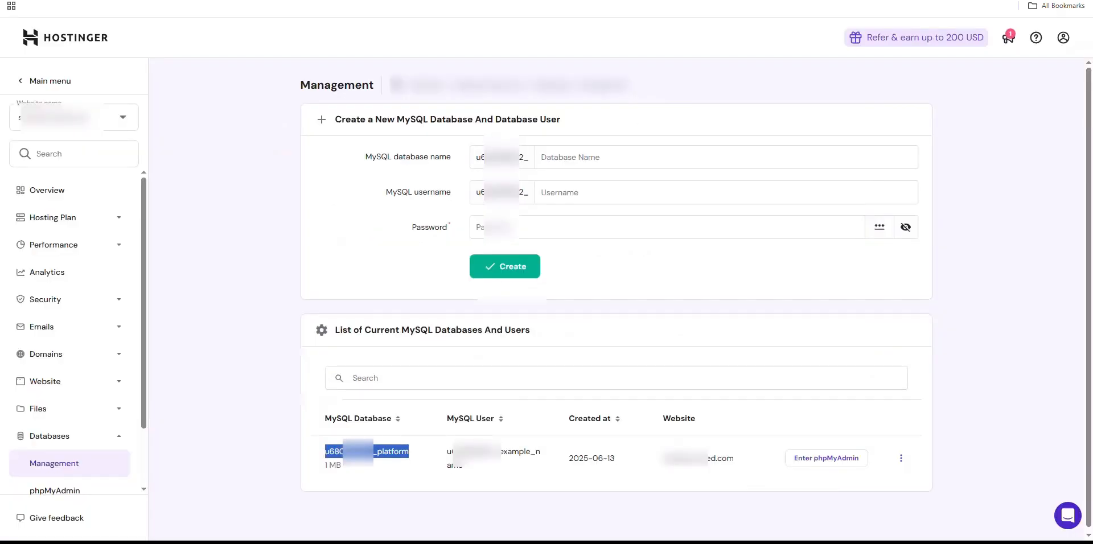
{"action": "left_click_drag", "start_coordinate": [439, 463], "coordinate": [485, 477]}
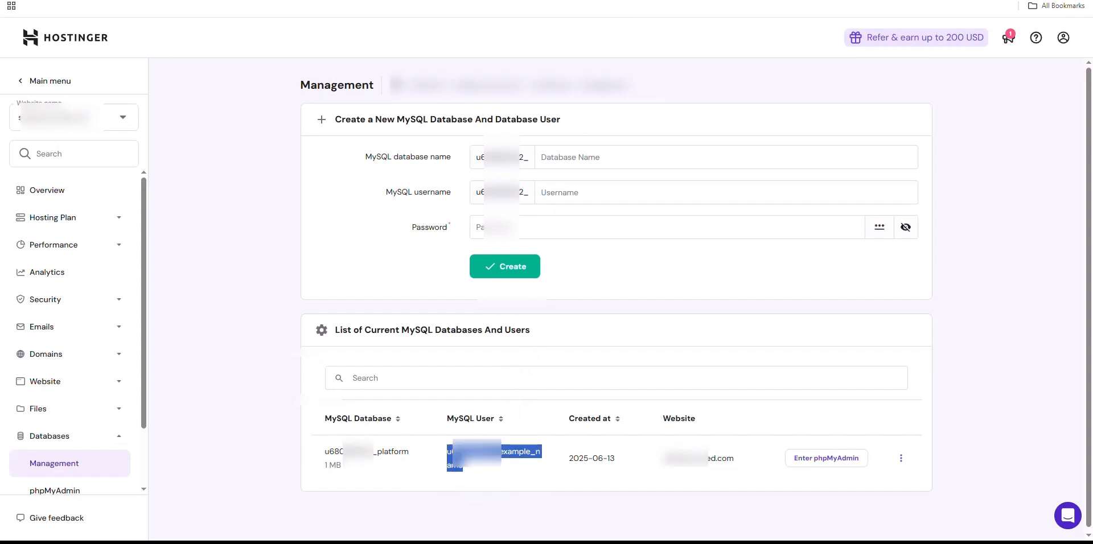
{"action": "left_click", "coordinate": [447, 1]}
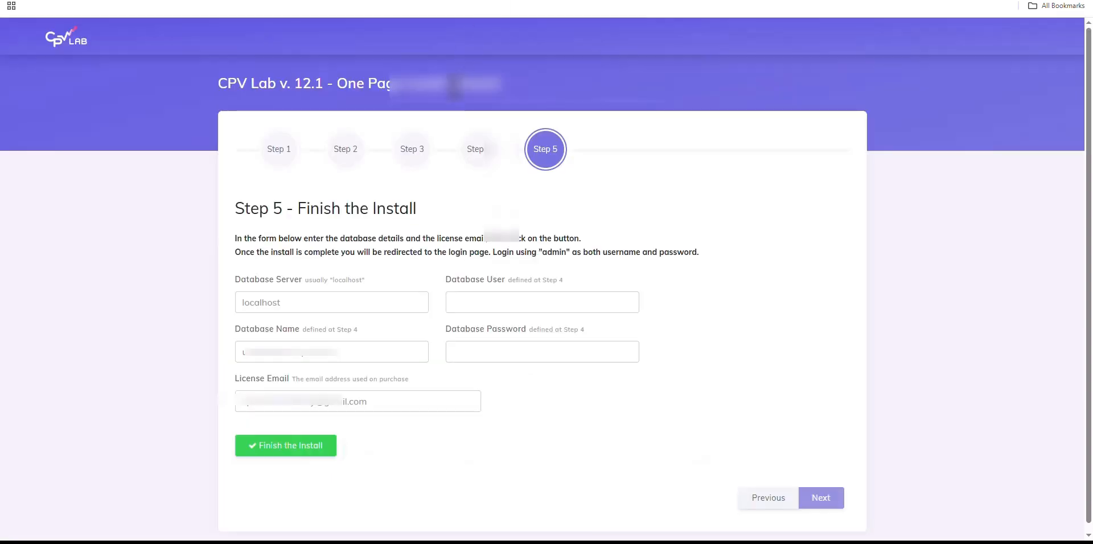
{"action": "left_click", "coordinate": [503, 307]}
{"action": "key", "text": "ctrl+v"}
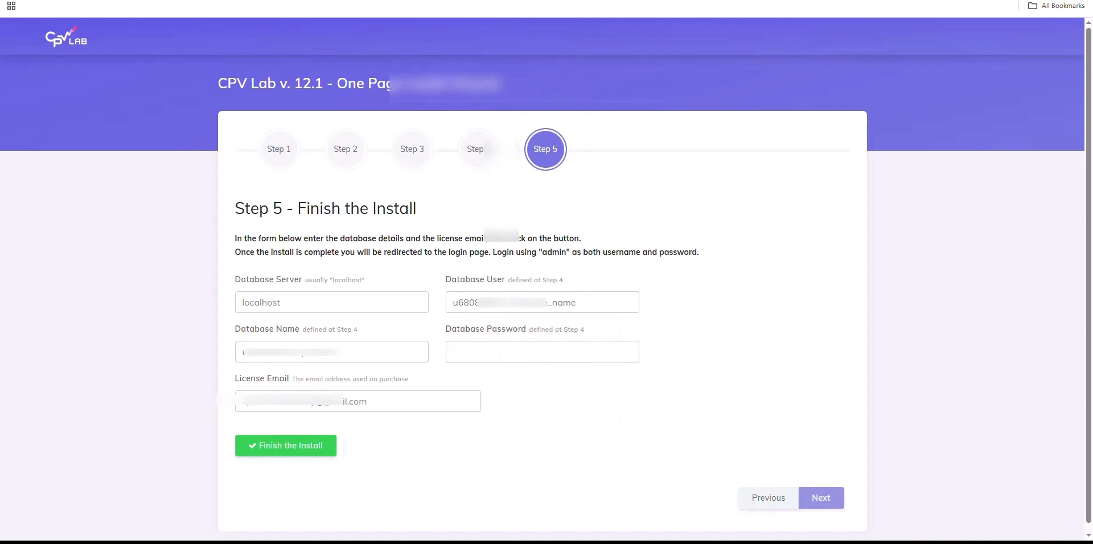
{"action": "left_click", "coordinate": [319, 1]}
{"action": "key", "text": "alt+Tab"}
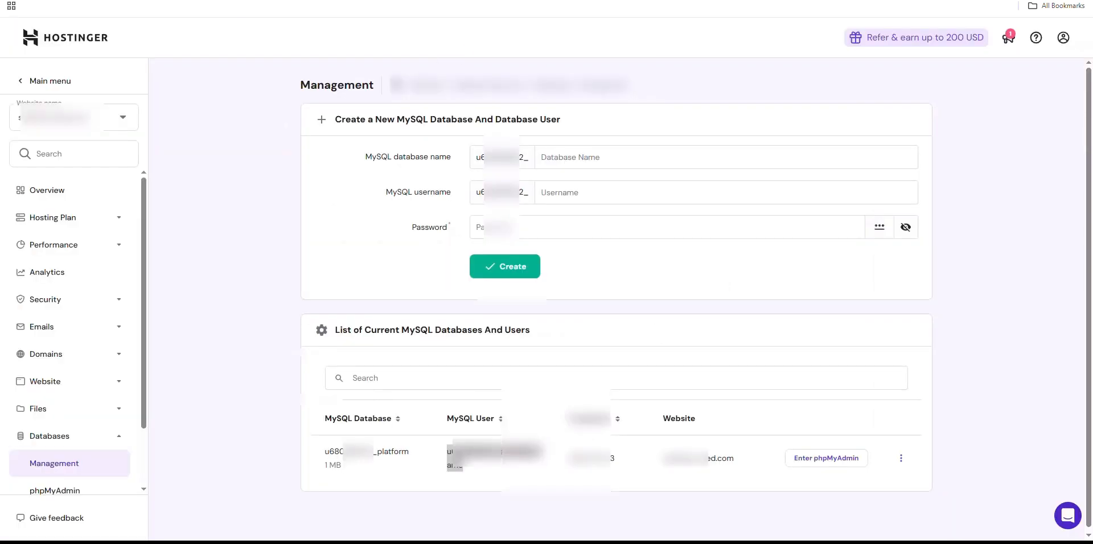
{"action": "key", "text": "alt+Tab"}
Paste the database password and run Finish the Install to complete CPV Lab setup
{"action": "left_click", "coordinate": [535, 354]}
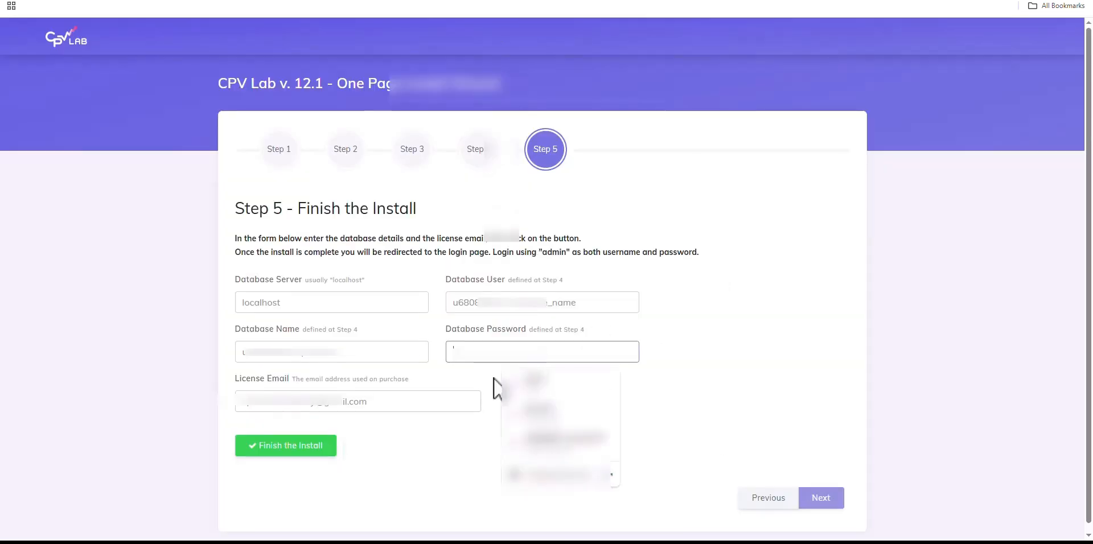
{"action": "key", "text": "ctrl+v"}
{"action": "left_click", "coordinate": [723, 287]}
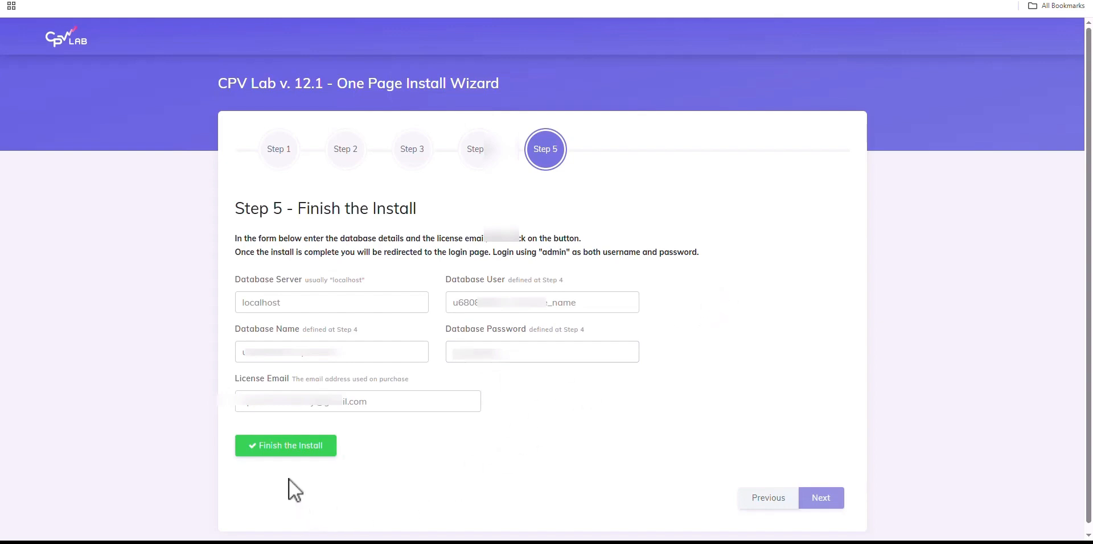
{"action": "left_click", "coordinate": [333, 446]}
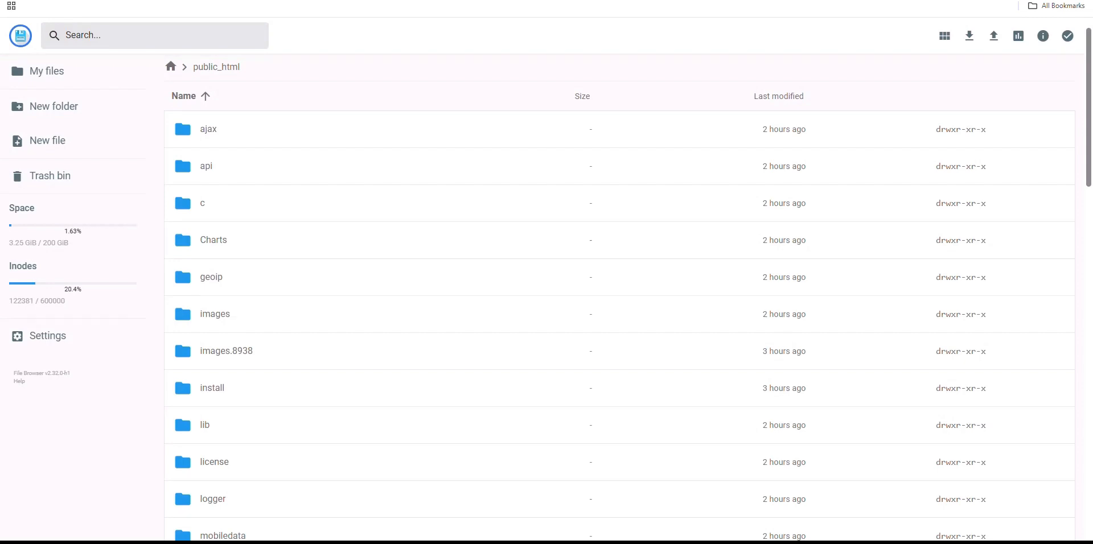
Open the lib folder in public_html and locate db_params.php
{"action": "scroll", "coordinate": [395, 283], "scroll_direction": "down", "scroll_amount": 2}
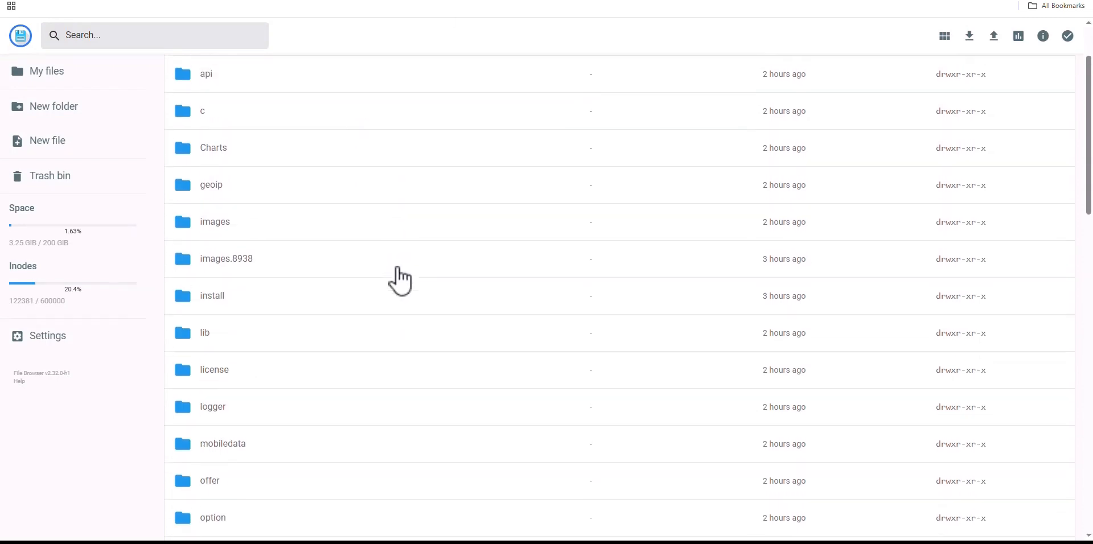
{"action": "scroll", "coordinate": [401, 281], "scroll_direction": "up", "scroll_amount": 2}
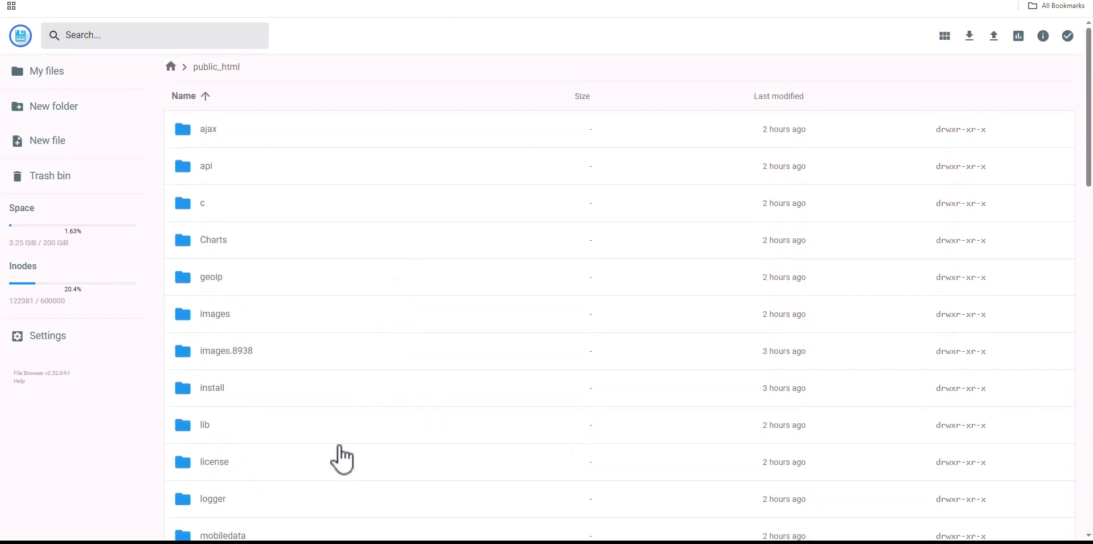
{"action": "left_click", "coordinate": [399, 435]}
{"action": "left_click", "coordinate": [485, 444]}
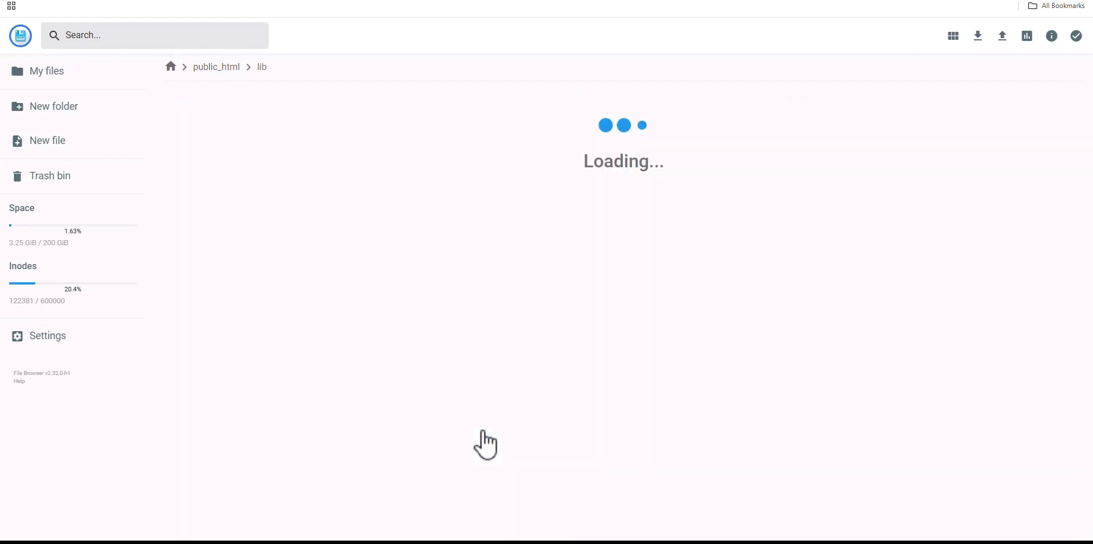
{"action": "scroll", "coordinate": [426, 314], "scroll_direction": "down", "scroll_amount": 6}
{"action": "scroll", "coordinate": [420, 336], "scroll_direction": "down", "scroll_amount": 20}
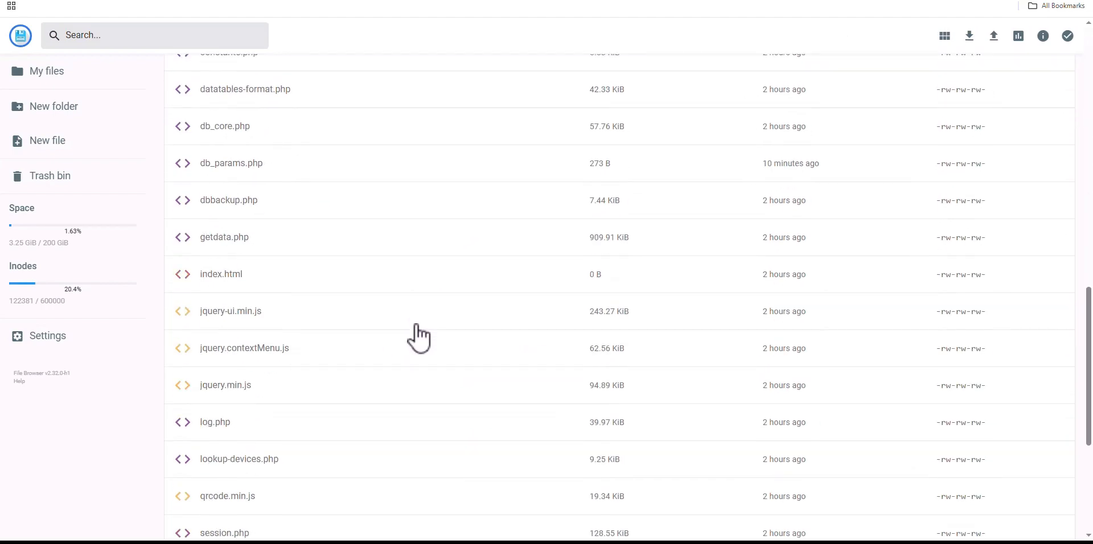
{"action": "scroll", "coordinate": [419, 340], "scroll_direction": "up", "scroll_amount": 20}
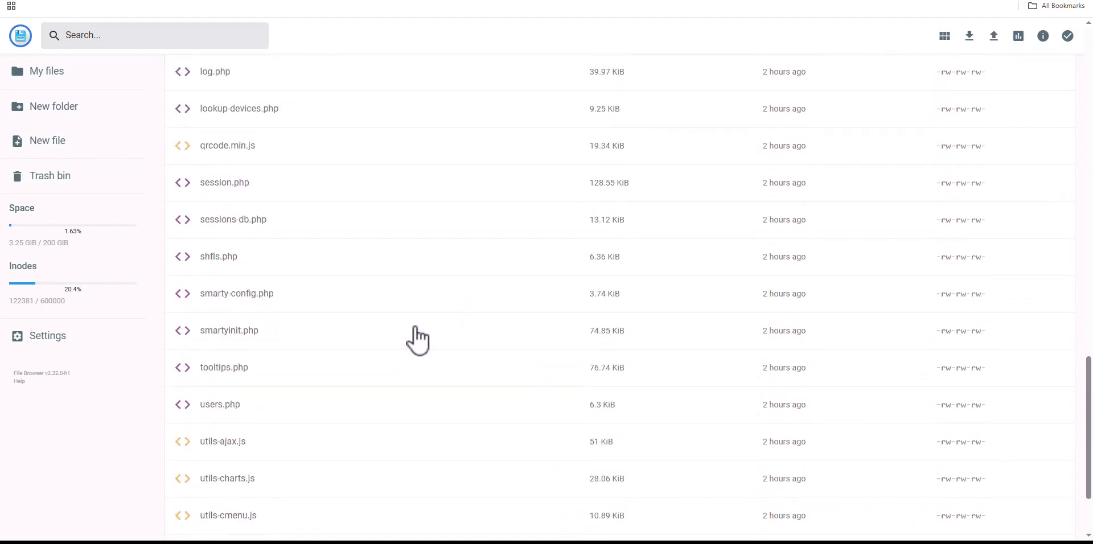
{"action": "scroll", "coordinate": [418, 335], "scroll_direction": "up", "scroll_amount": 3}
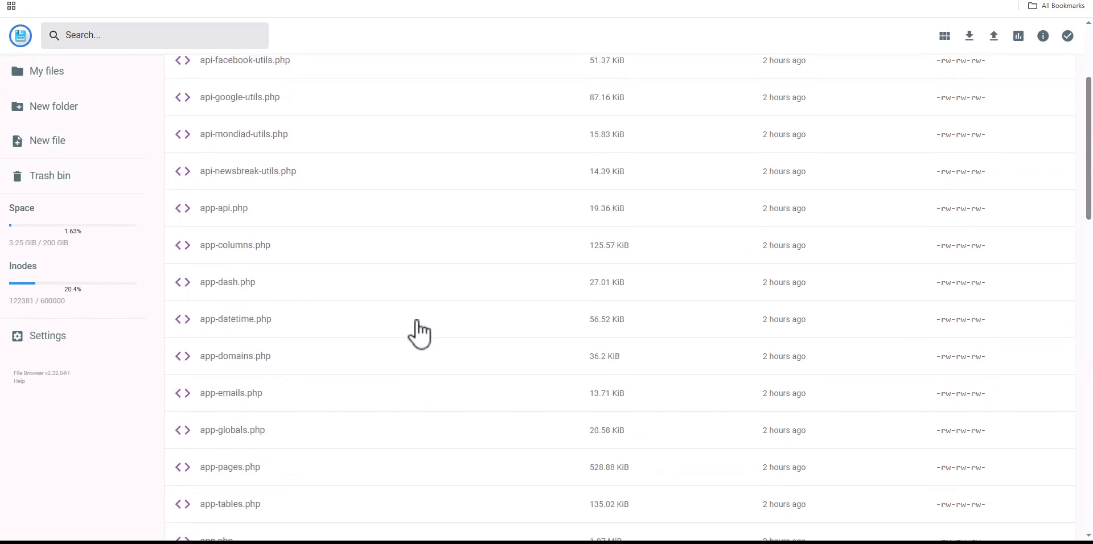
{"action": "scroll", "coordinate": [419, 337], "scroll_direction": "down", "scroll_amount": 6}
{"action": "scroll", "coordinate": [399, 365], "scroll_direction": "down", "scroll_amount": 1}
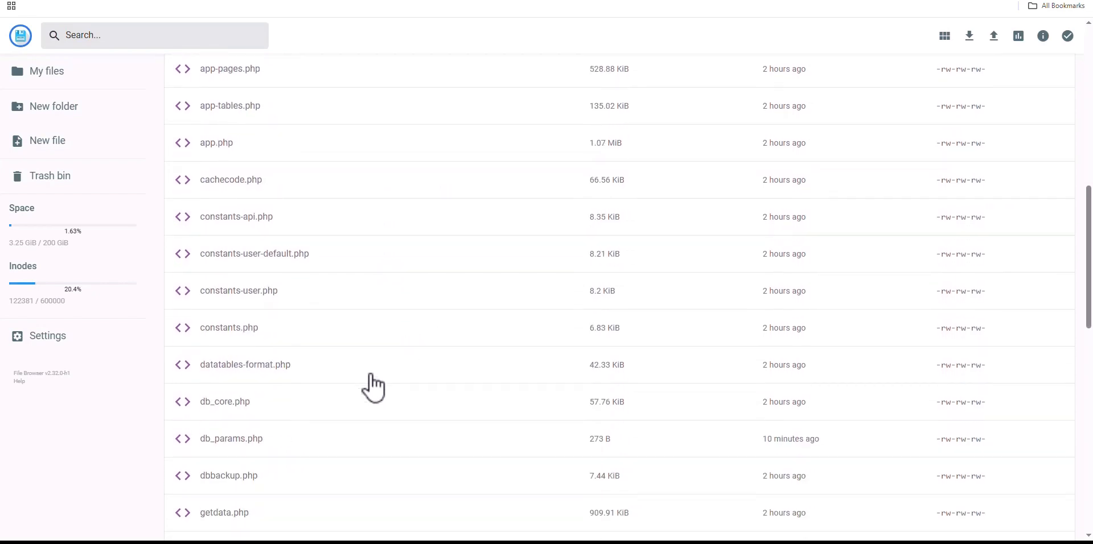
{"action": "scroll", "coordinate": [369, 389], "scroll_direction": "down", "scroll_amount": 1}
Change db_params.php permissions to 644 (rw-r--r--)
{"action": "left_click", "coordinate": [367, 392]}
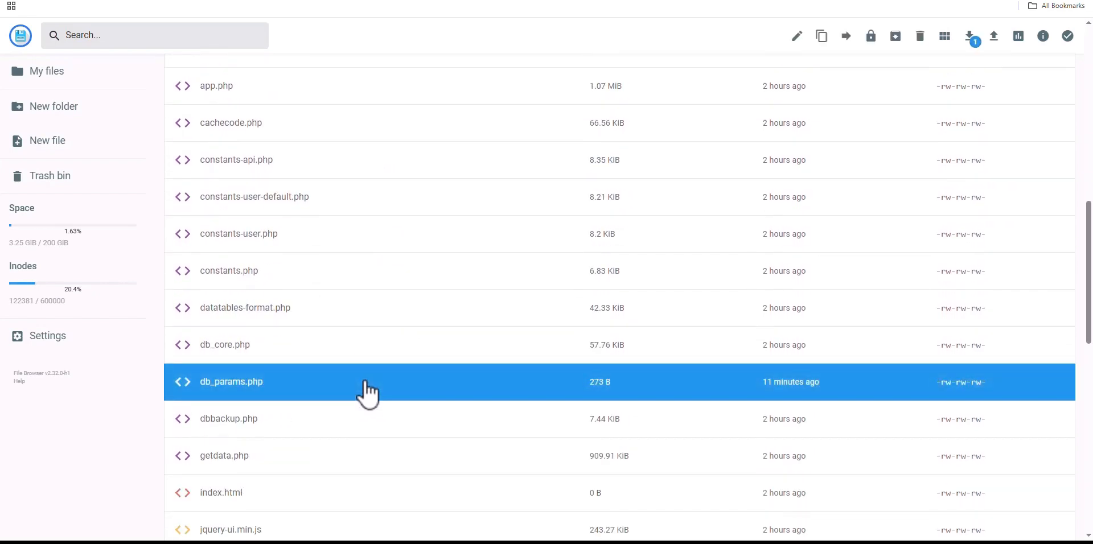
{"action": "right_click", "coordinate": [366, 381]}
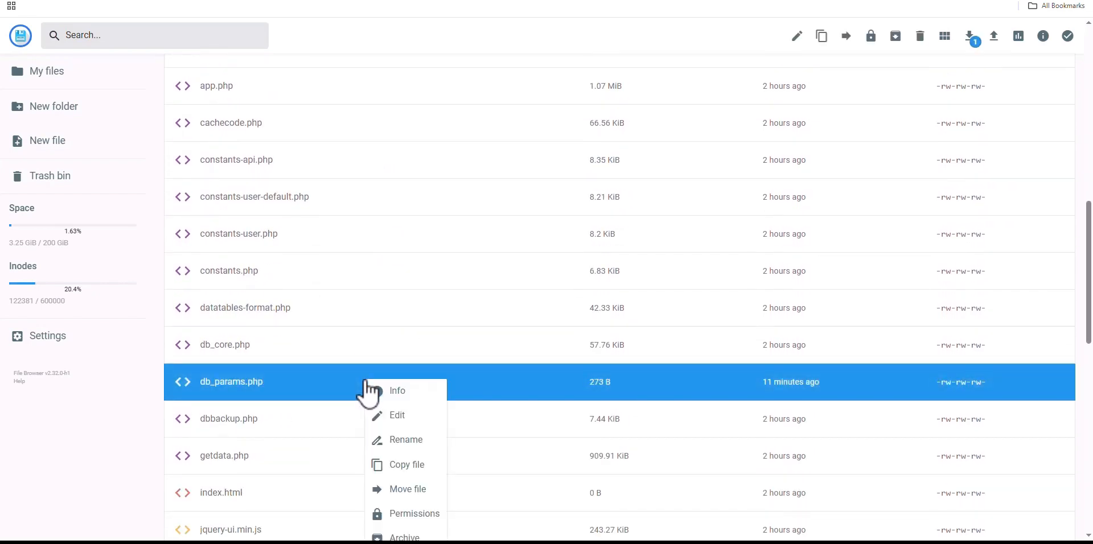
{"action": "left_click", "coordinate": [439, 517]}
{"action": "left_click", "coordinate": [544, 277]}
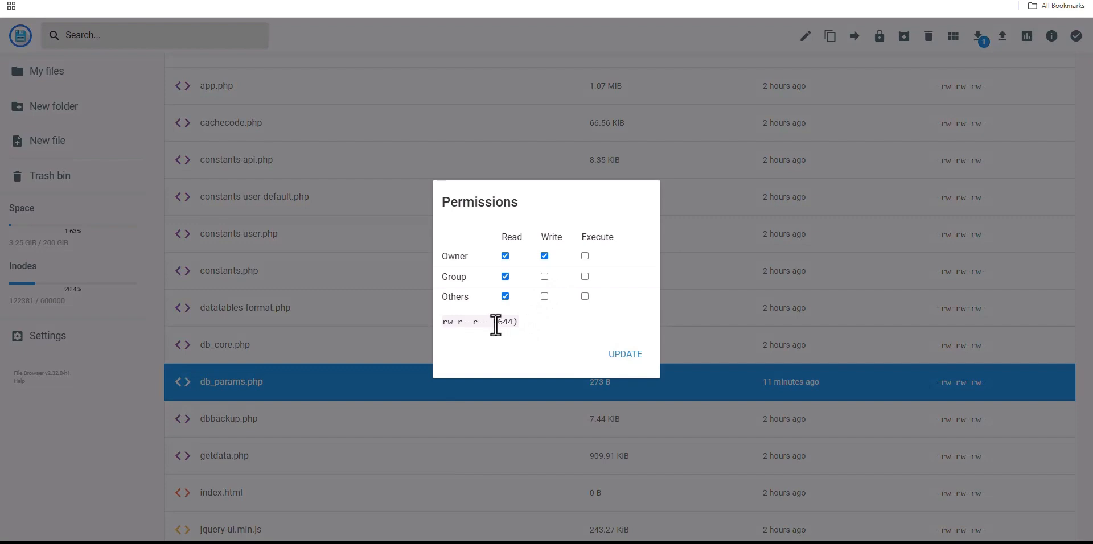
{"action": "left_click", "coordinate": [626, 358]}
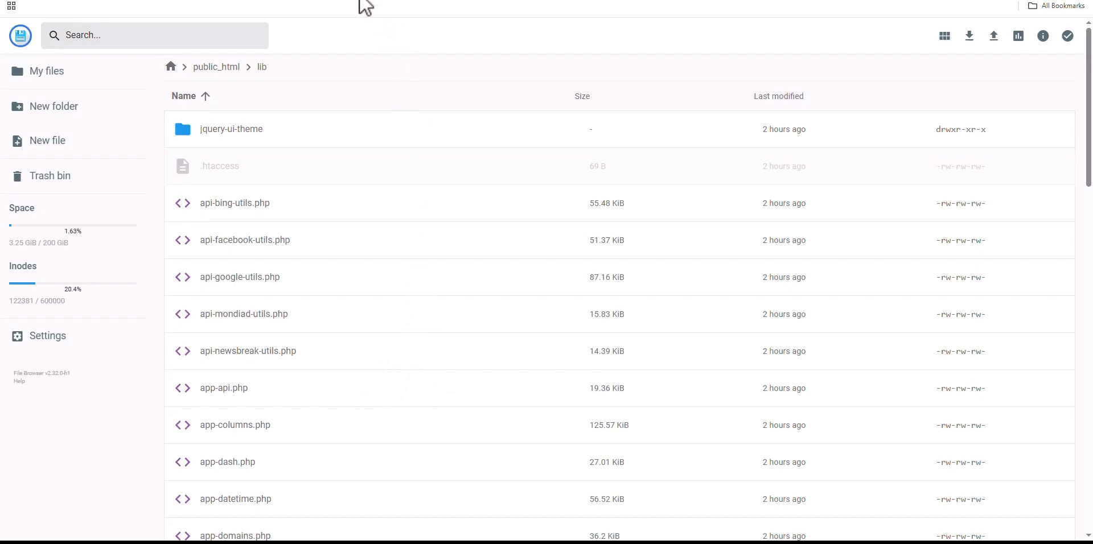
Navigate to the public_html/license folder in File Manager
{"action": "left_click", "coordinate": [410, 0]}
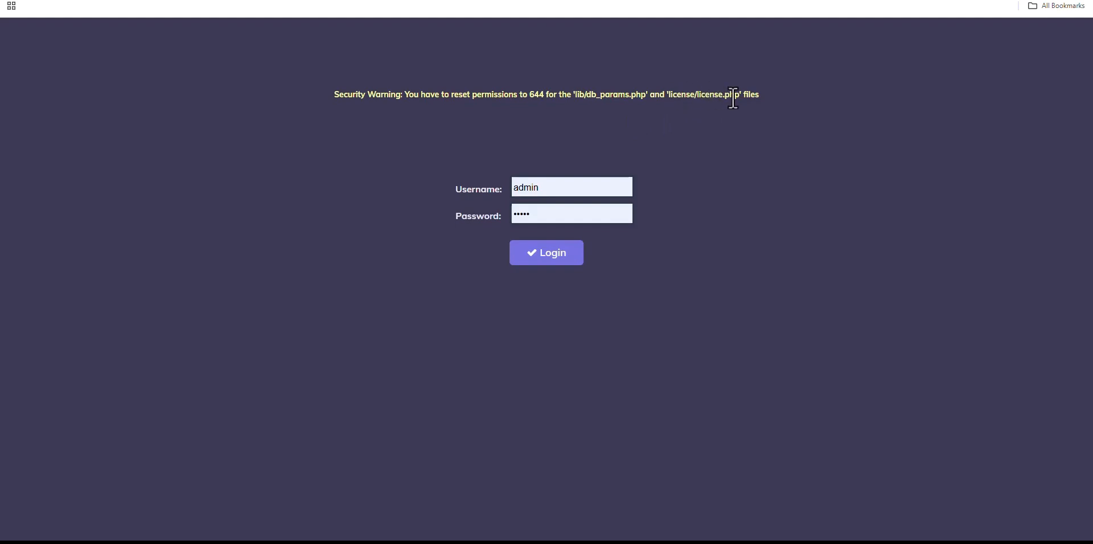
{"action": "left_click", "coordinate": [362, 0]}
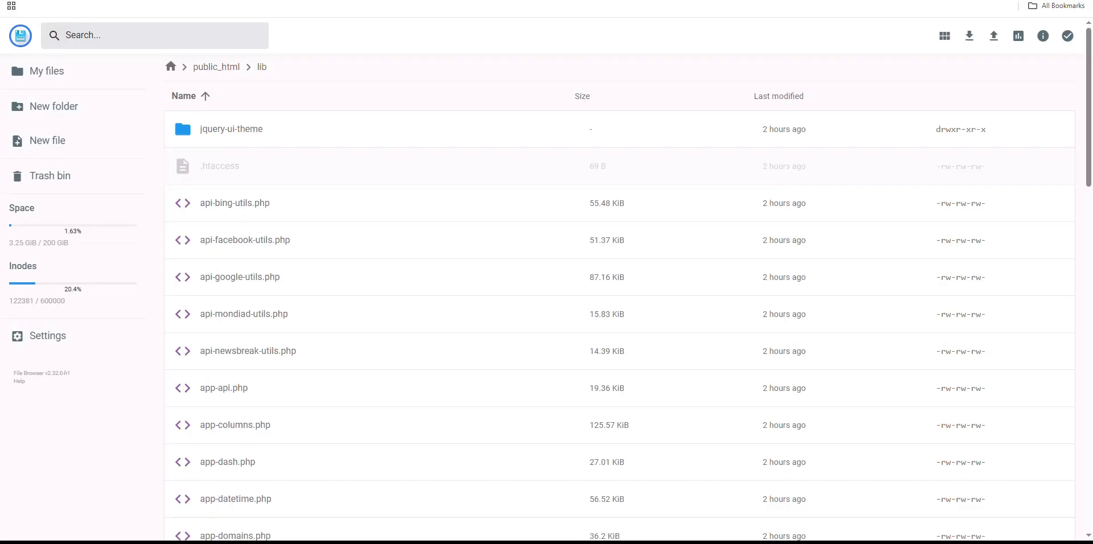
{"action": "left_click", "coordinate": [121, 86]}
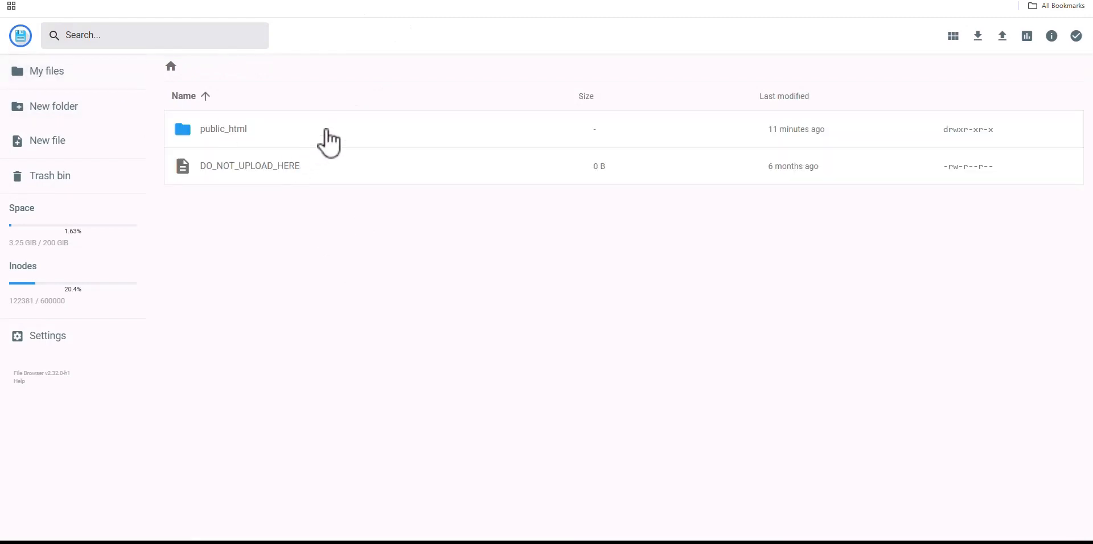
{"action": "double_click", "coordinate": [333, 130]}
{"action": "scroll", "coordinate": [349, 249], "scroll_direction": "down", "scroll_amount": 7}
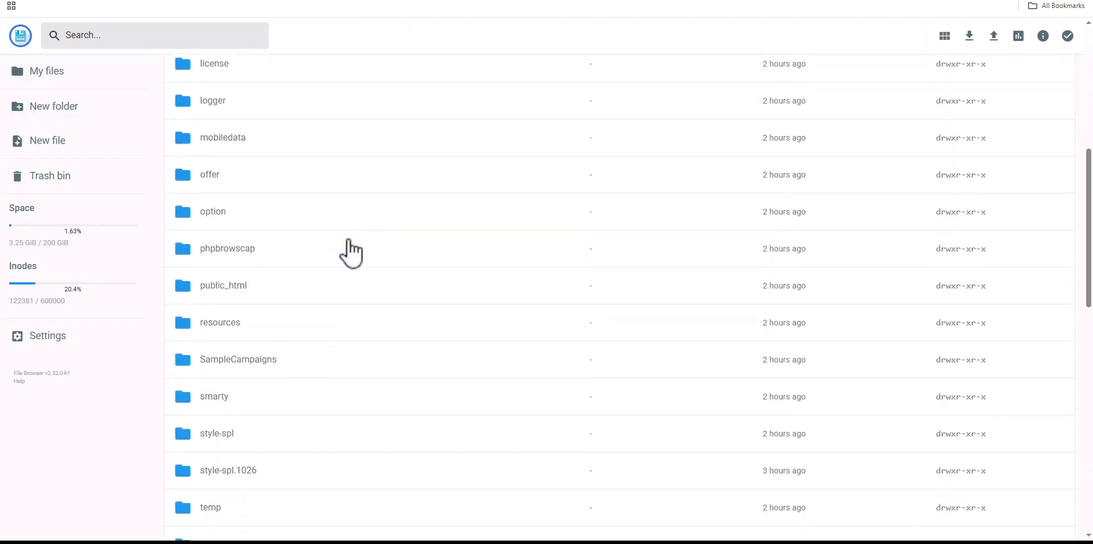
{"action": "scroll", "coordinate": [349, 249], "scroll_direction": "up", "scroll_amount": 3}
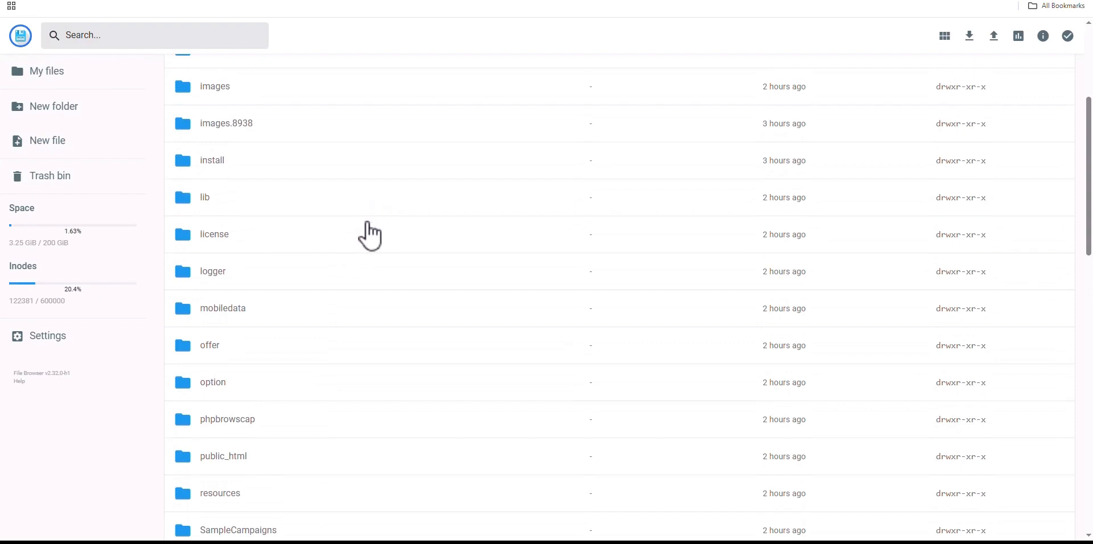
{"action": "double_click", "coordinate": [367, 239]}
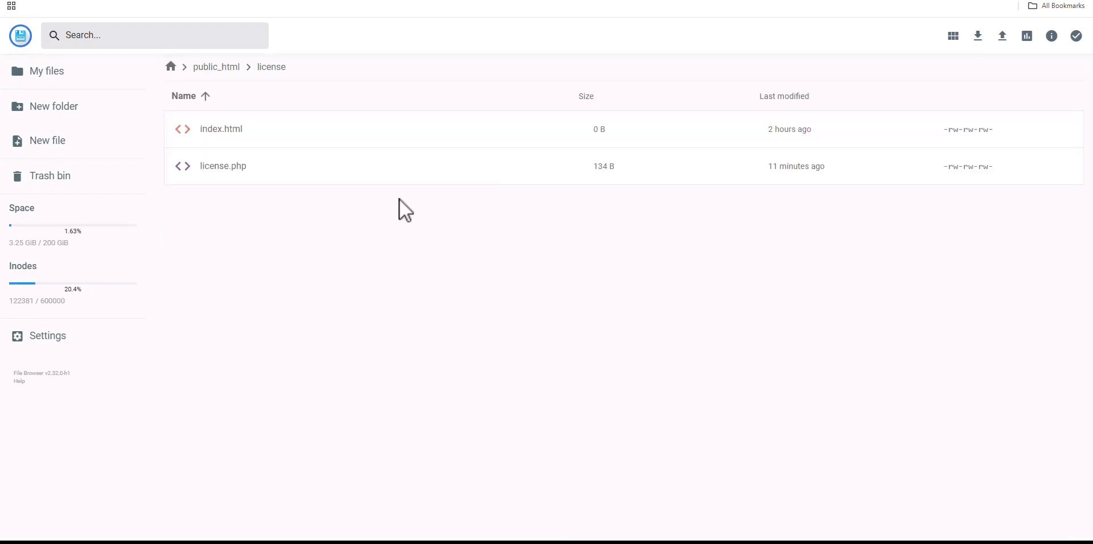
Set license.php permissions to 644 by removing Group and Others write access
{"action": "left_click", "coordinate": [431, 173]}
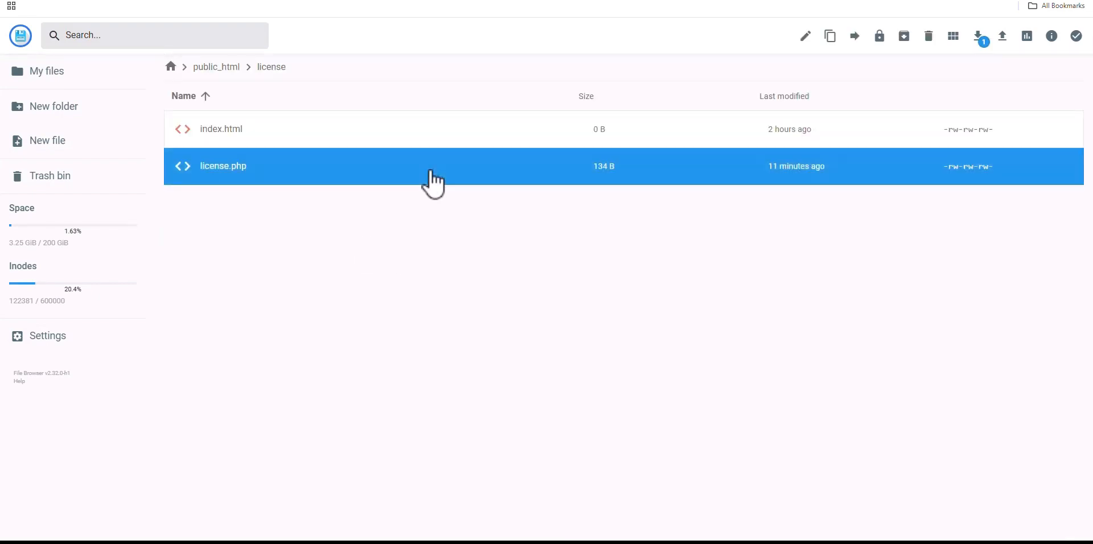
{"action": "right_click", "coordinate": [430, 170]}
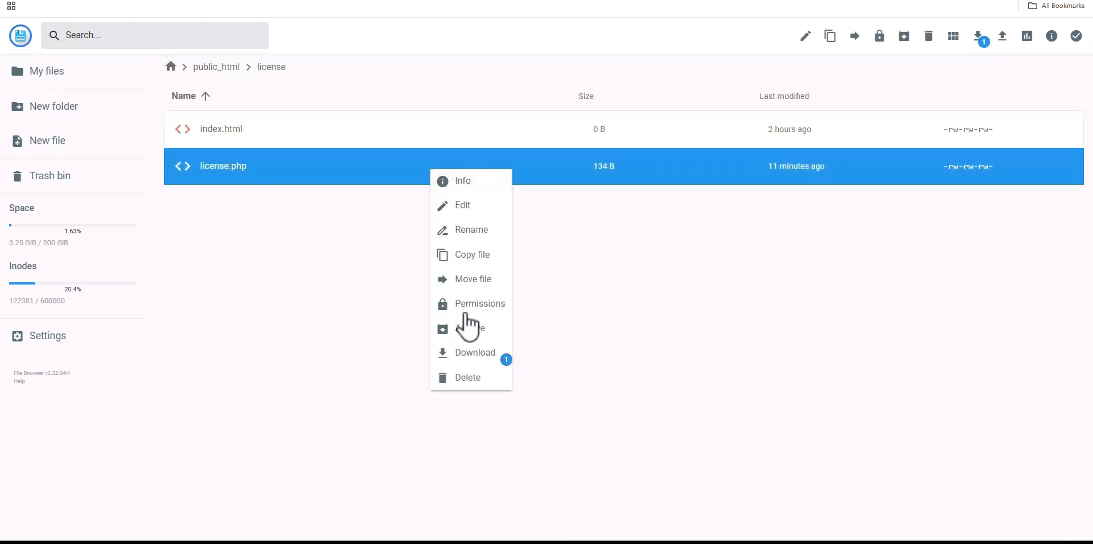
{"action": "left_click", "coordinate": [510, 306]}
{"action": "left_click", "coordinate": [545, 277]}
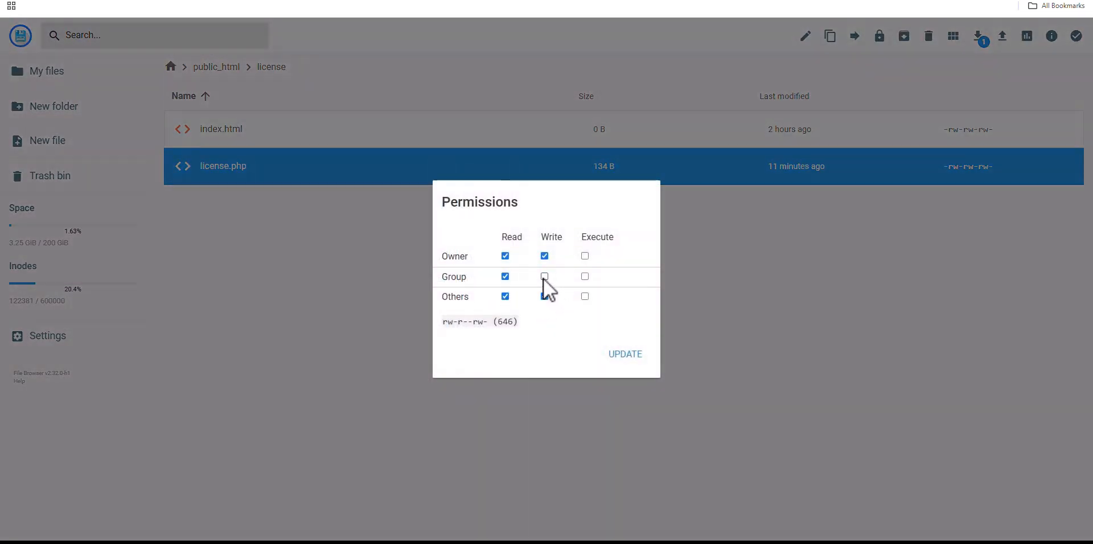
{"action": "left_click", "coordinate": [544, 296]}
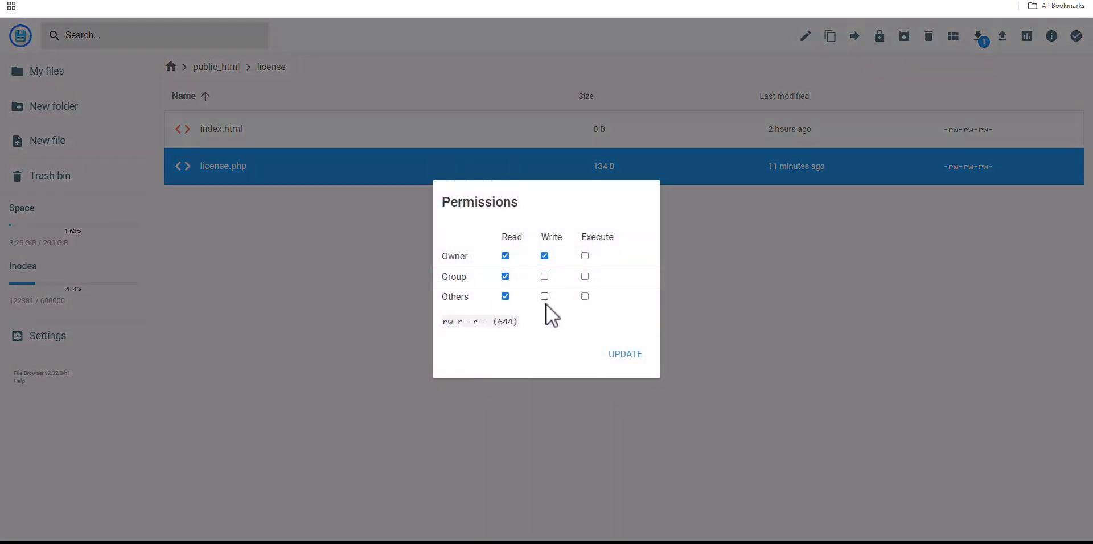
{"action": "left_click", "coordinate": [641, 355]}
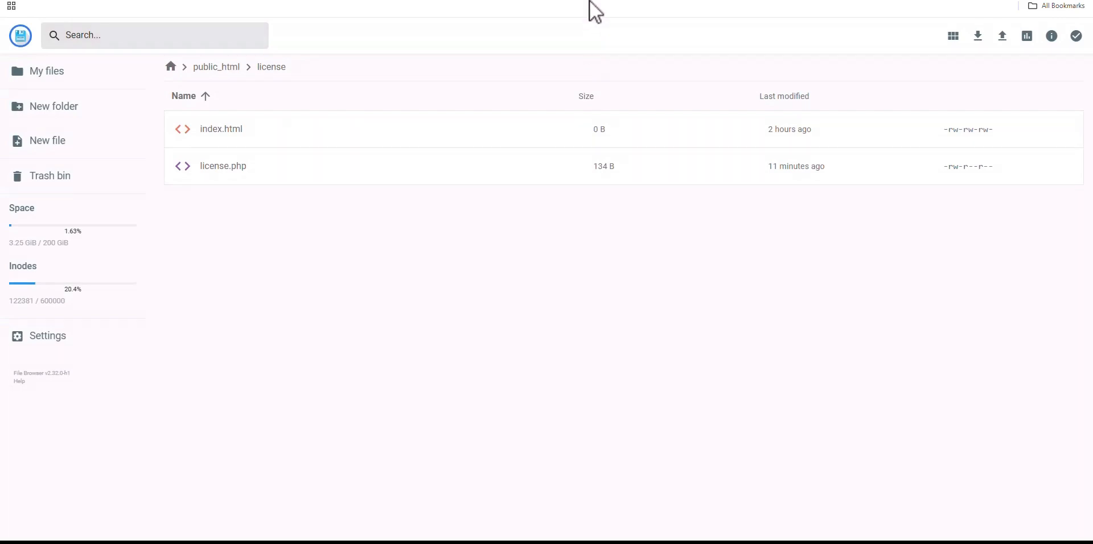
Log in to CPV Lab as admin with the pre-filled credentials to reach the Campaign List
{"action": "left_click", "coordinate": [422, 0]}
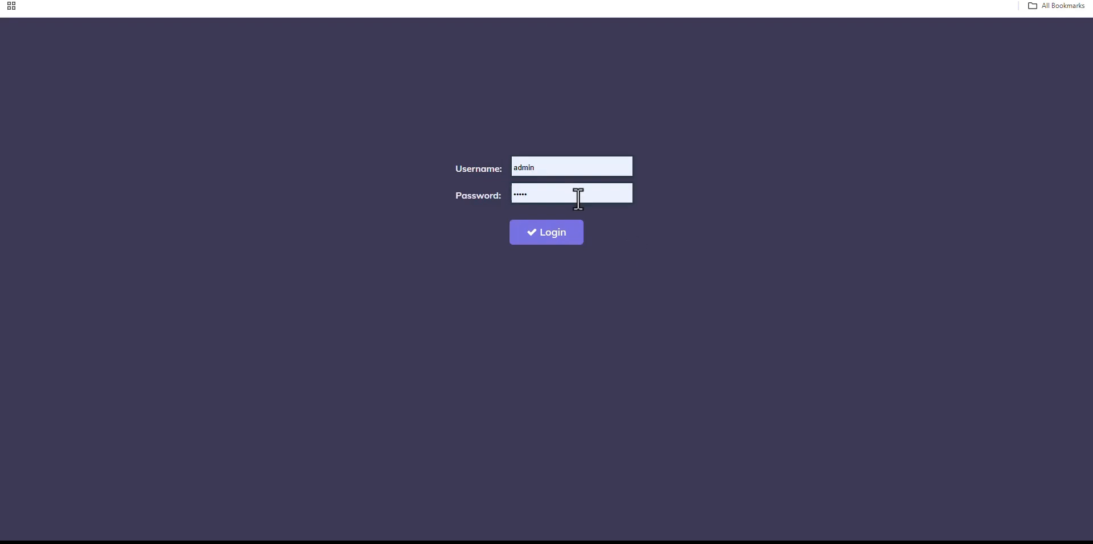
{"action": "left_click", "coordinate": [576, 227]}
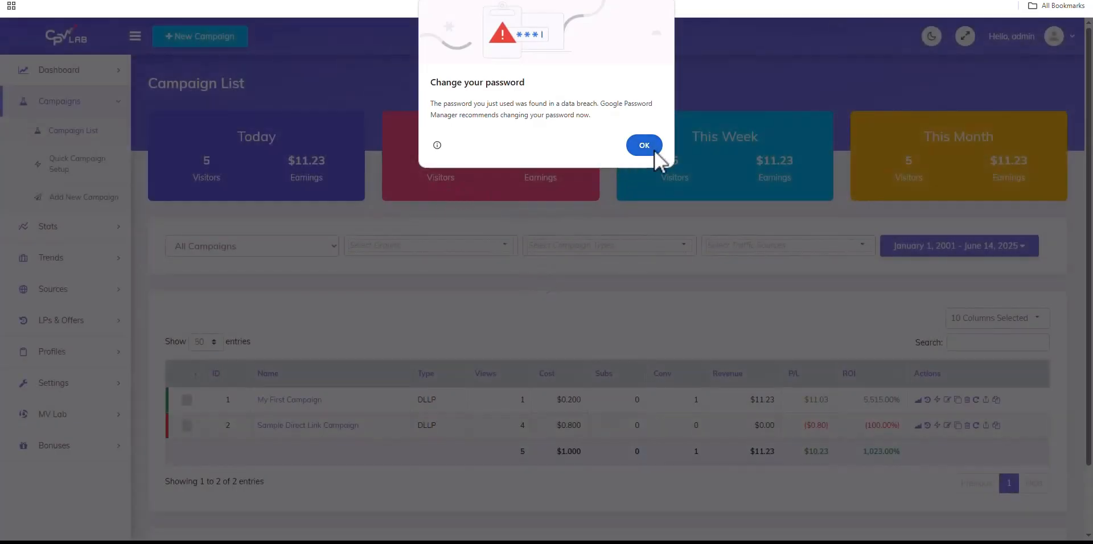
Dismiss the browser password warning, advance the welcome tour twice, then close it
{"action": "left_click", "coordinate": [654, 150]}
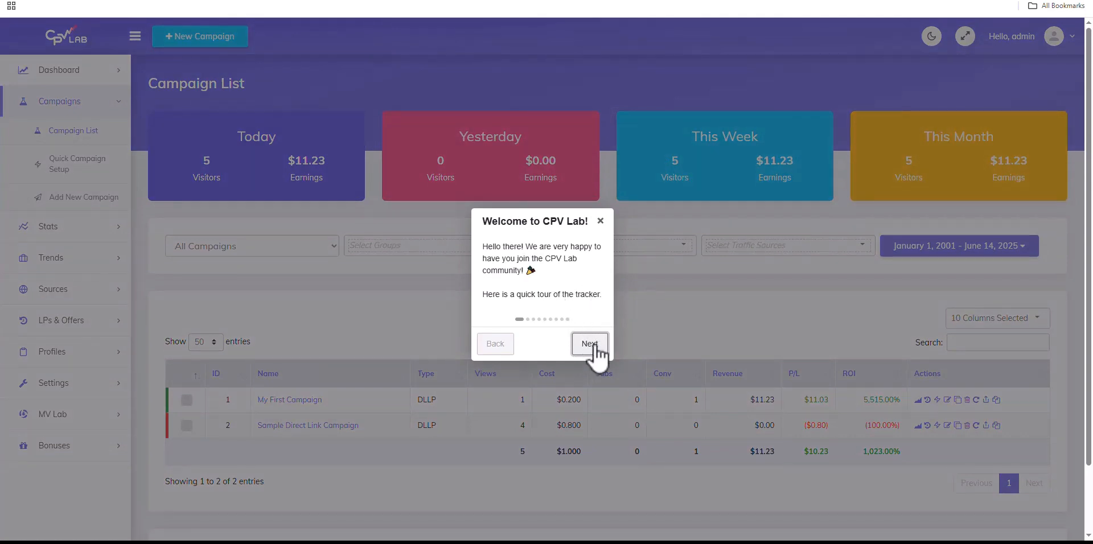
{"action": "left_click", "coordinate": [590, 344]}
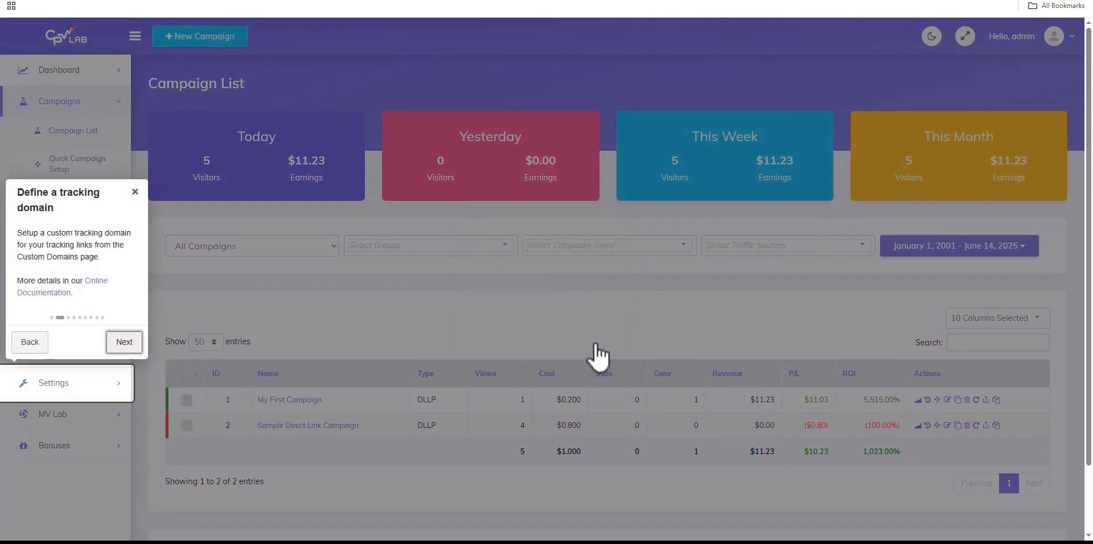
{"action": "left_click", "coordinate": [125, 342]}
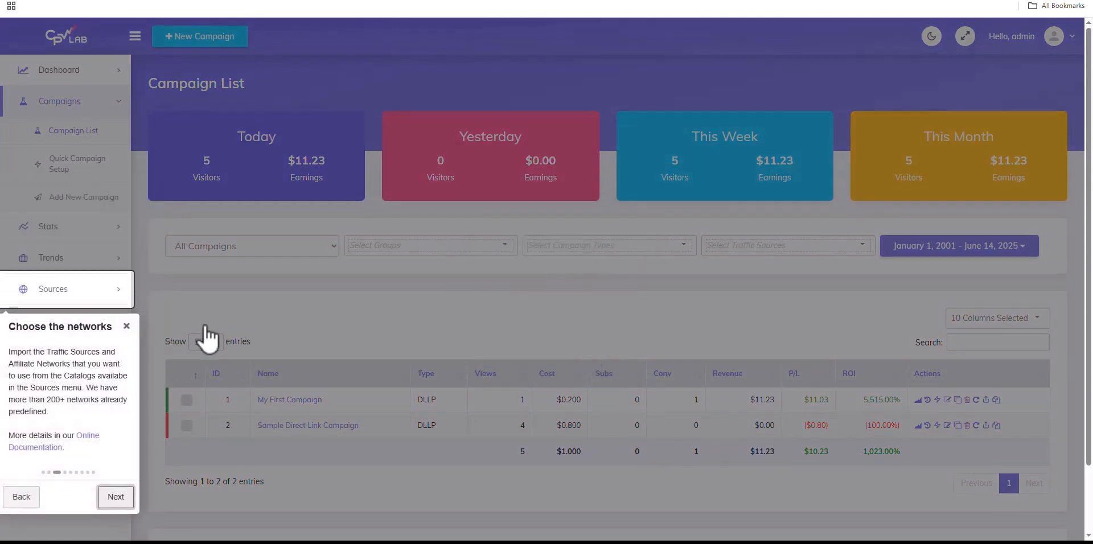
{"action": "left_click", "coordinate": [127, 322]}
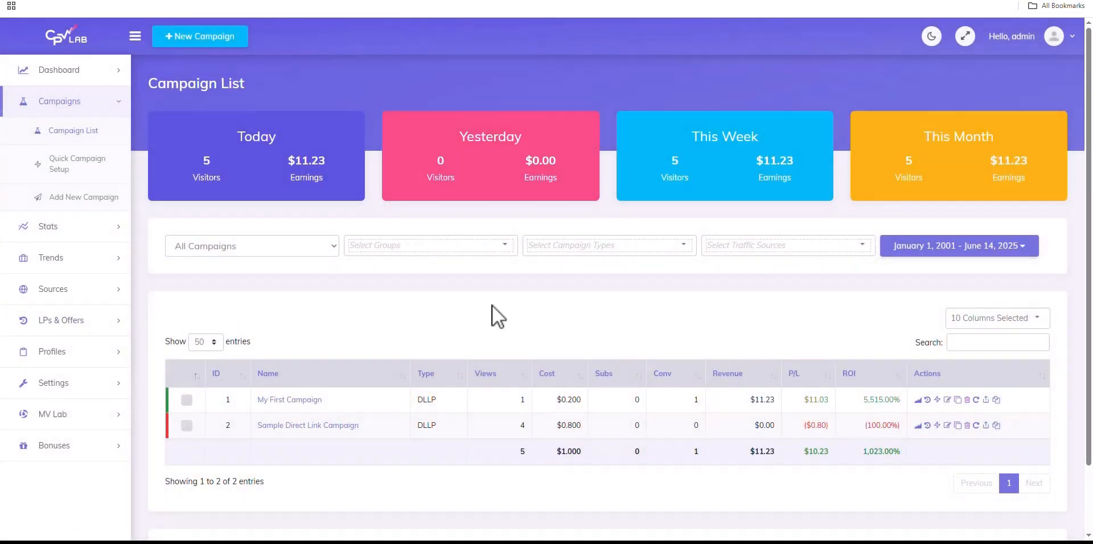